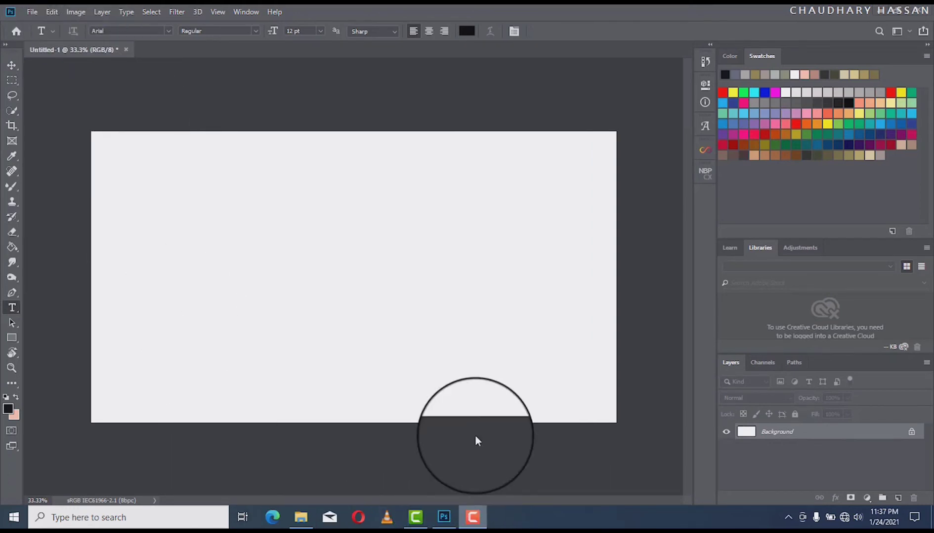
pyautogui.click(11, 11)
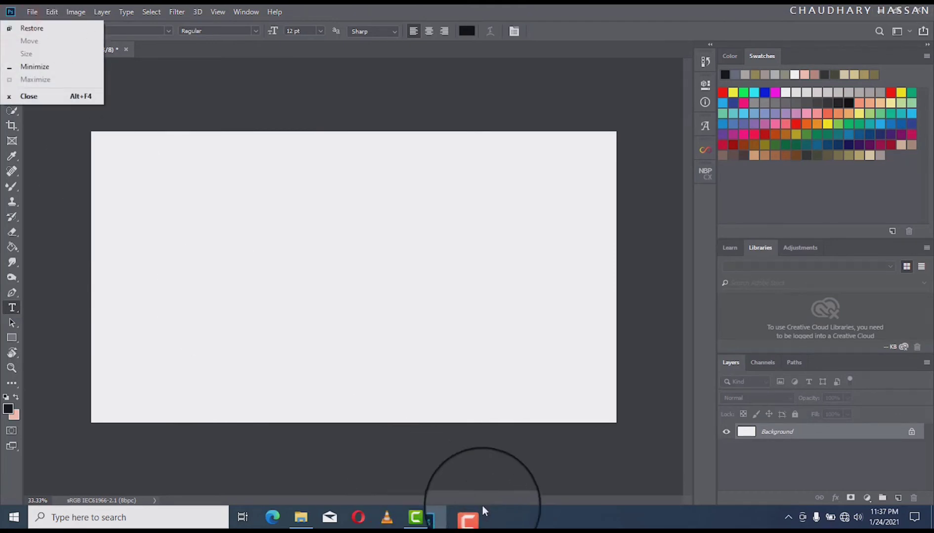
pyautogui.click(485, 516)
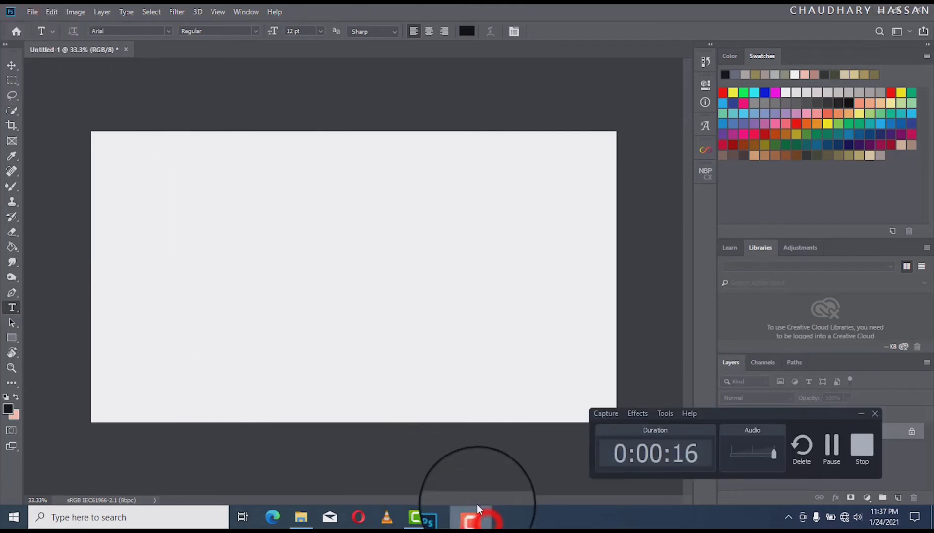
pyautogui.click(825, 443)
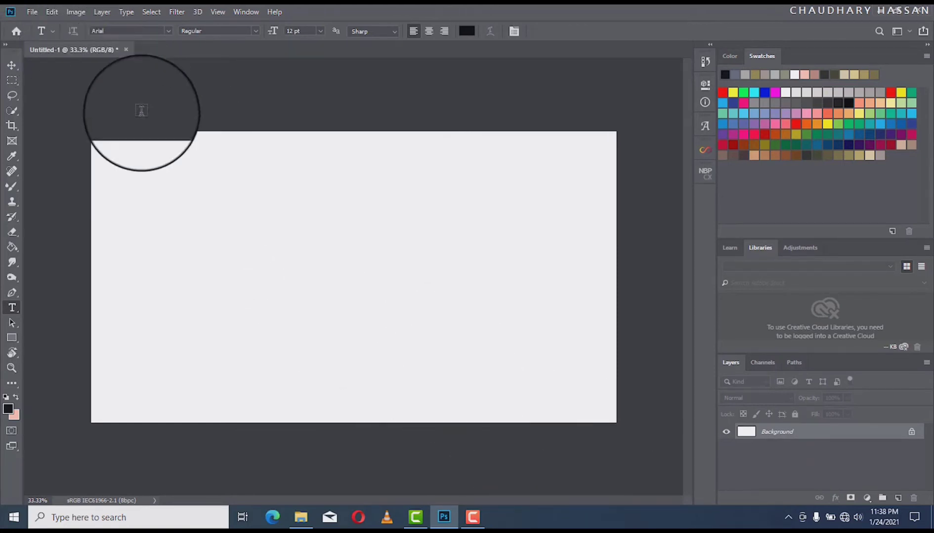
# Step: Look through the full list of fonts available to the Type tool, from the first entries to the Asian scripts
pyautogui.click(169, 31)
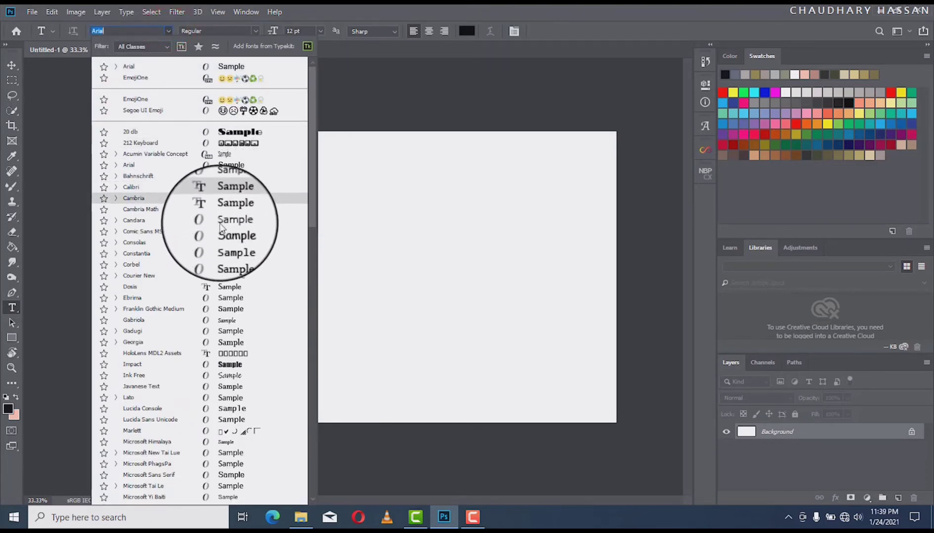
pyautogui.scroll(-1, 217, 222)
pyautogui.scroll(-1, 216, 237)
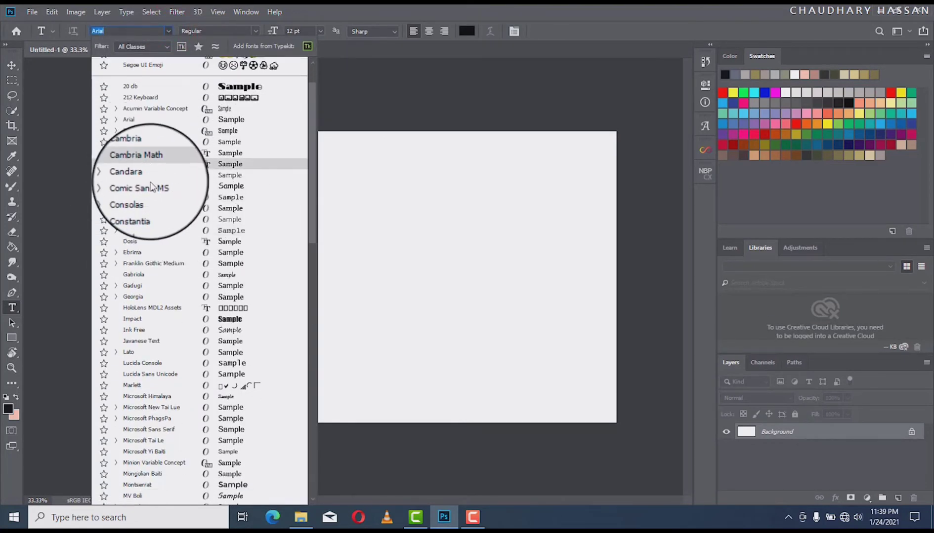
pyautogui.scroll(-1, 150, 260)
pyautogui.scroll(-2, 151, 262)
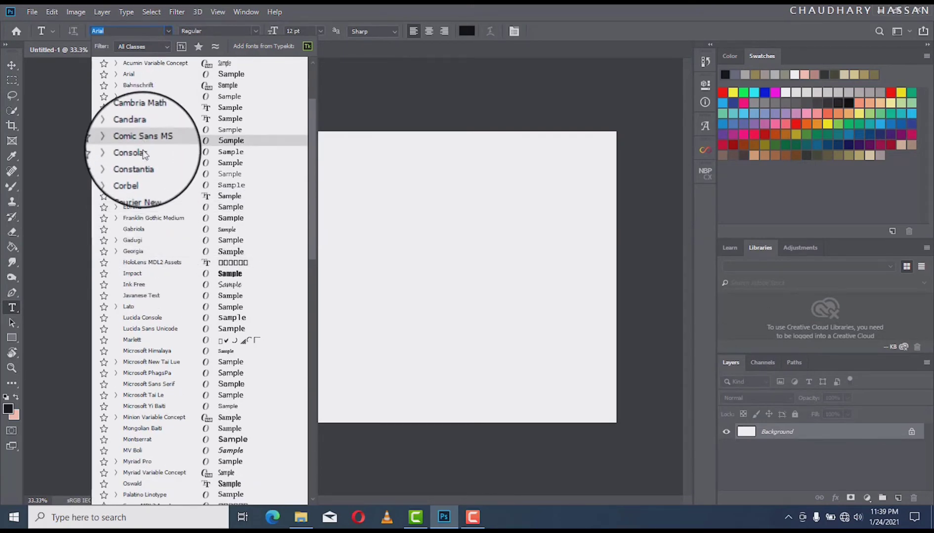
pyautogui.scroll(-7, 142, 218)
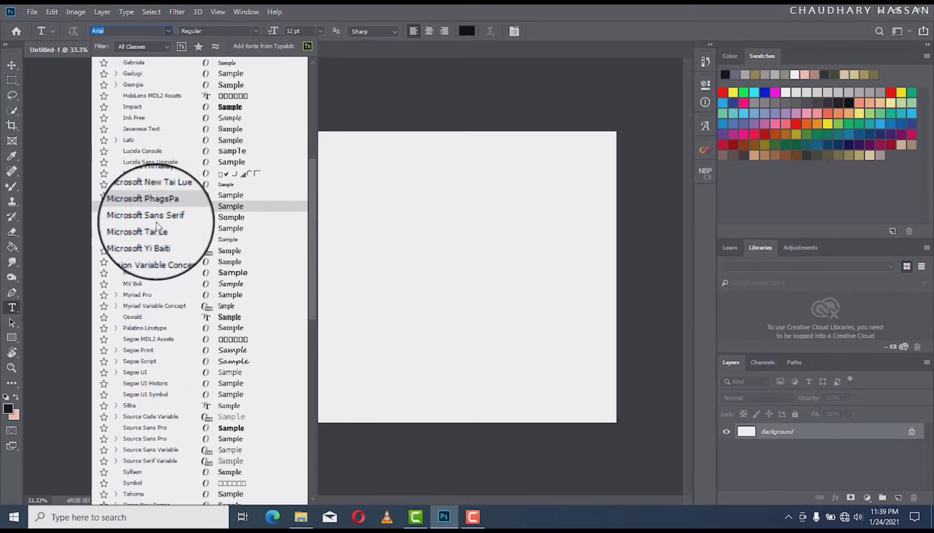
pyautogui.scroll(-7, 174, 381)
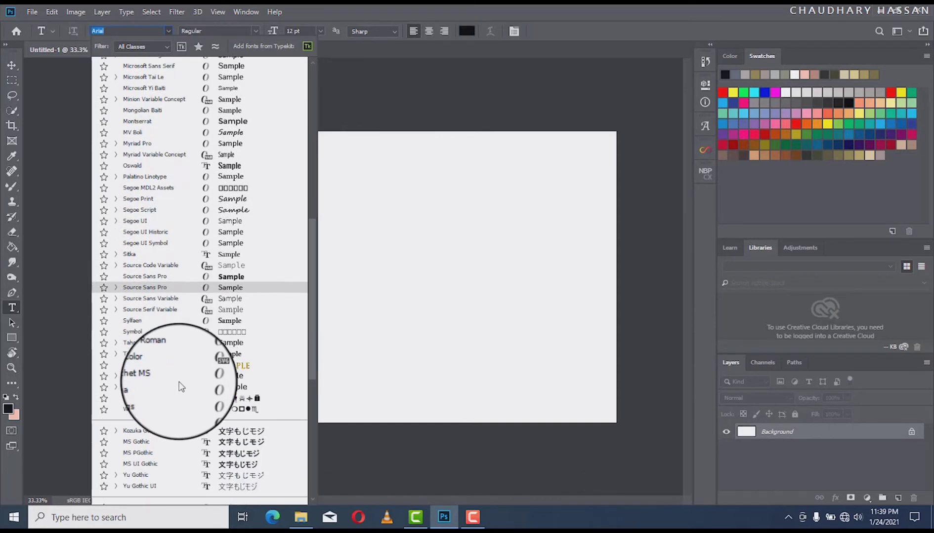
pyautogui.scroll(-6, 184, 356)
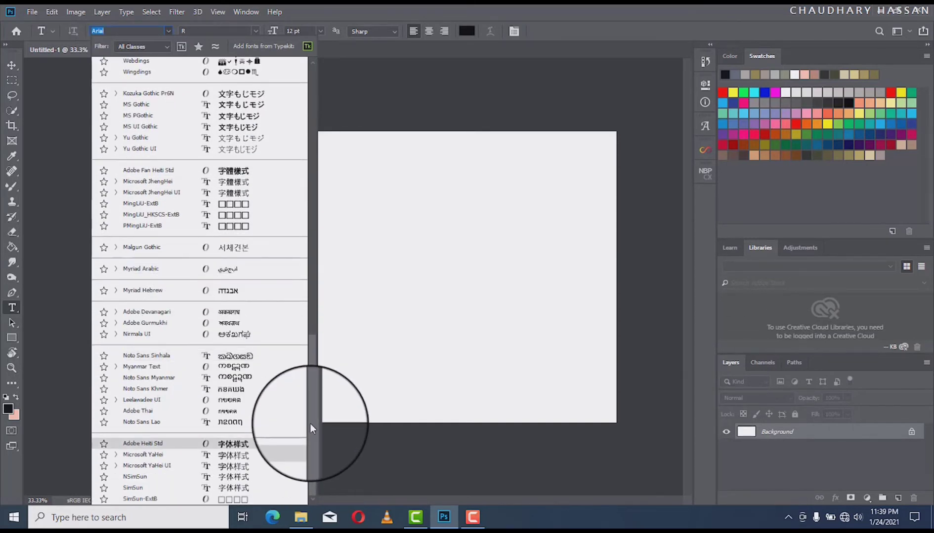
pyautogui.moveTo(310, 422); pyautogui.dragTo(252, 15)
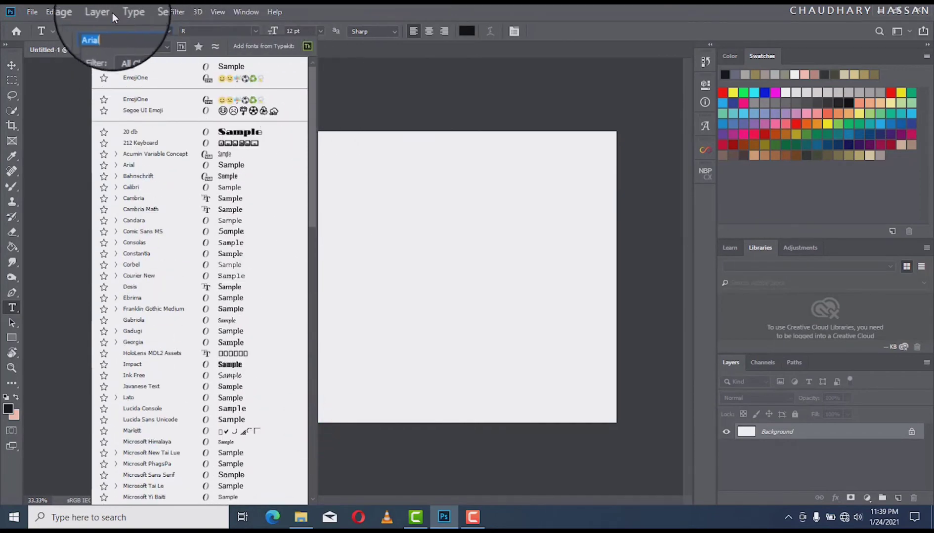
pyautogui.click(168, 28)
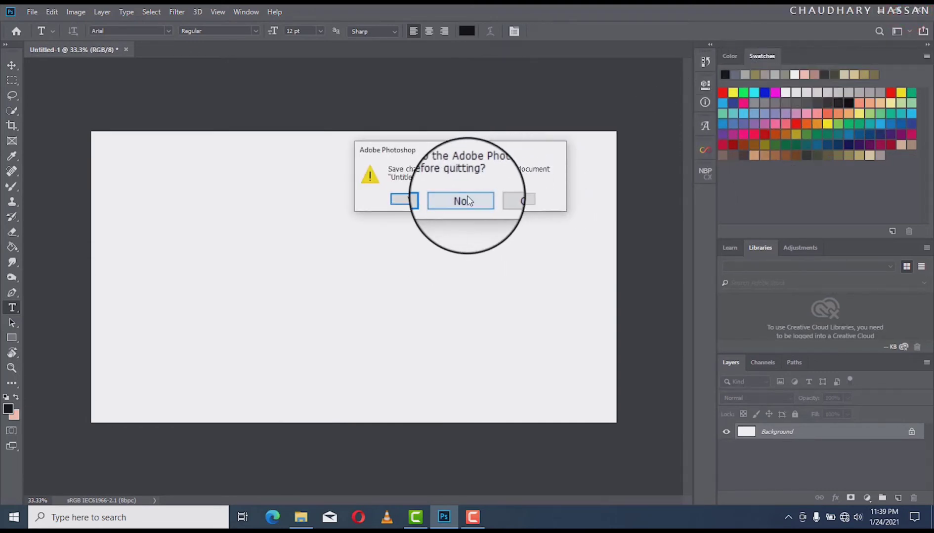
# Step: Quit Photoshop without saving the untitled document and close the Windows Settings window
pyautogui.click(464, 197)
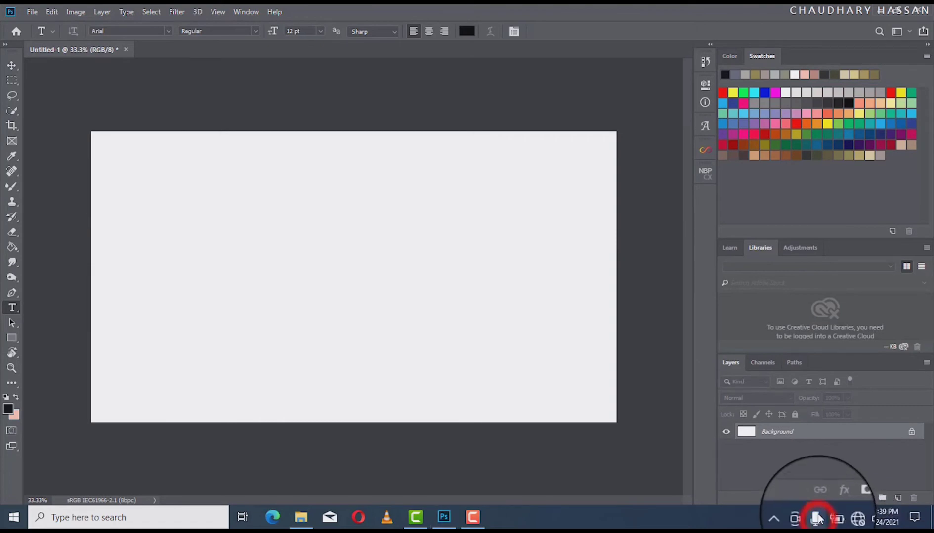
pyautogui.click(817, 517)
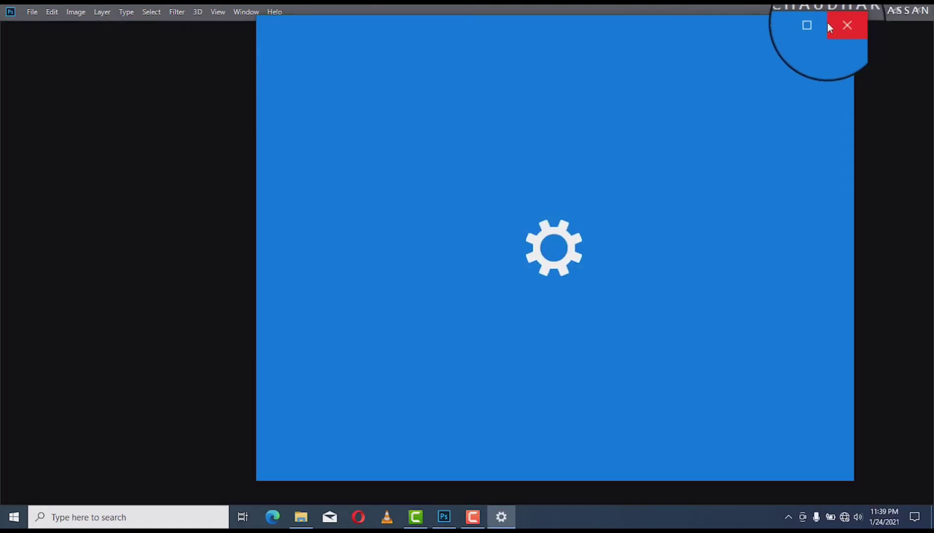
pyautogui.click(838, 26)
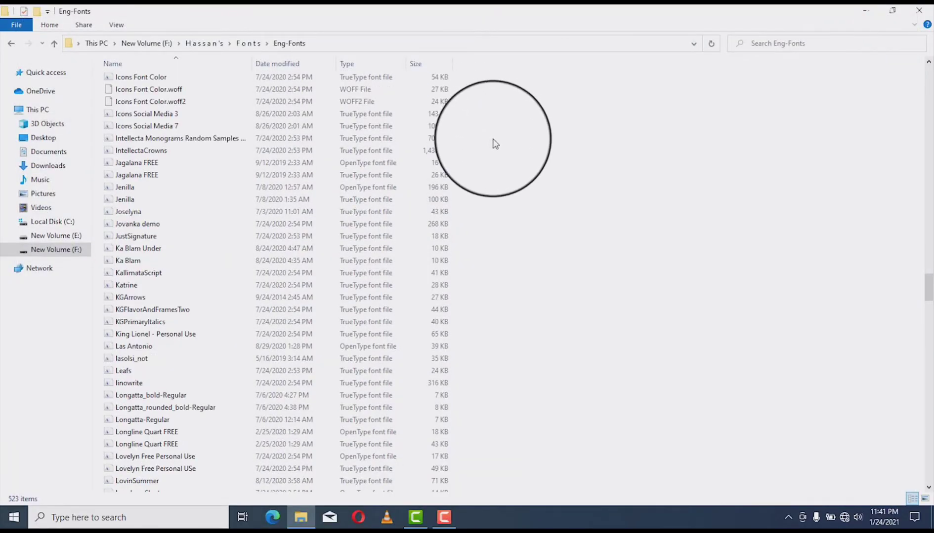
# Step: Install the five consecutive font files from Tenre Modern through The_Bellovia_Sans in the Eng-Fonts folder
pyautogui.scroll(-4, 331, 265)
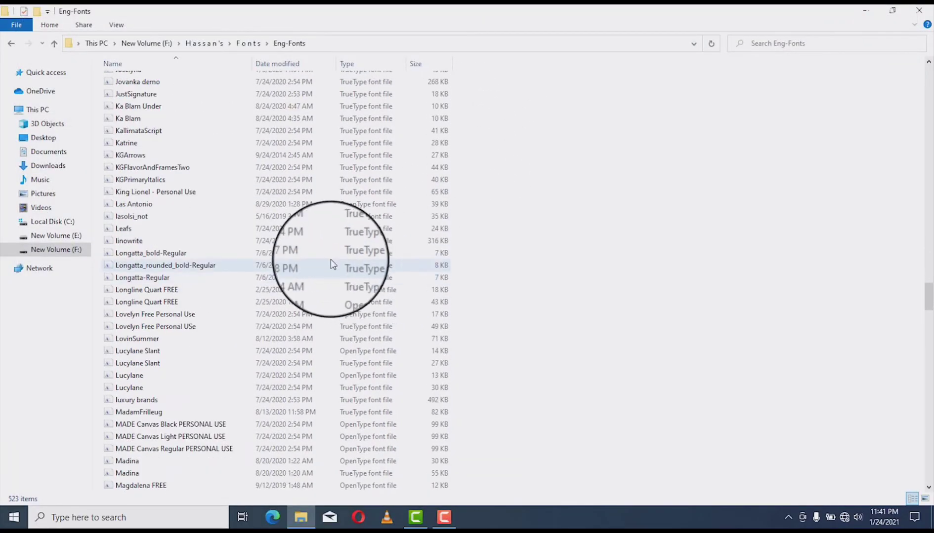
pyautogui.scroll(-13, 331, 264)
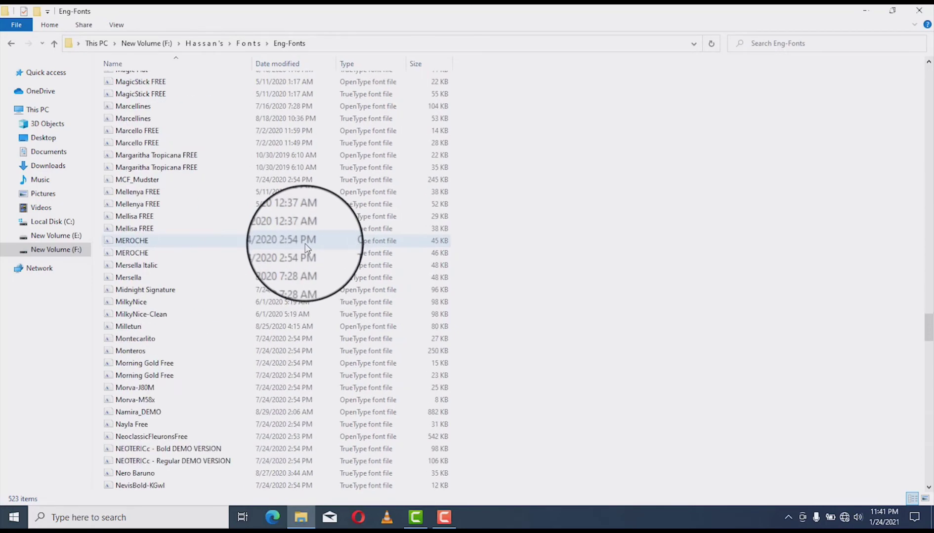
pyautogui.scroll(-8, 305, 247)
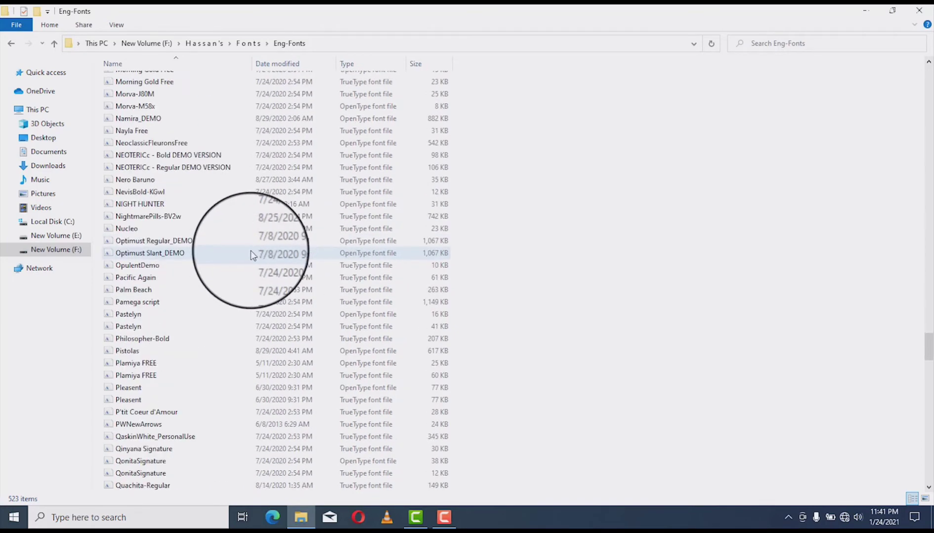
pyautogui.scroll(-13, 250, 254)
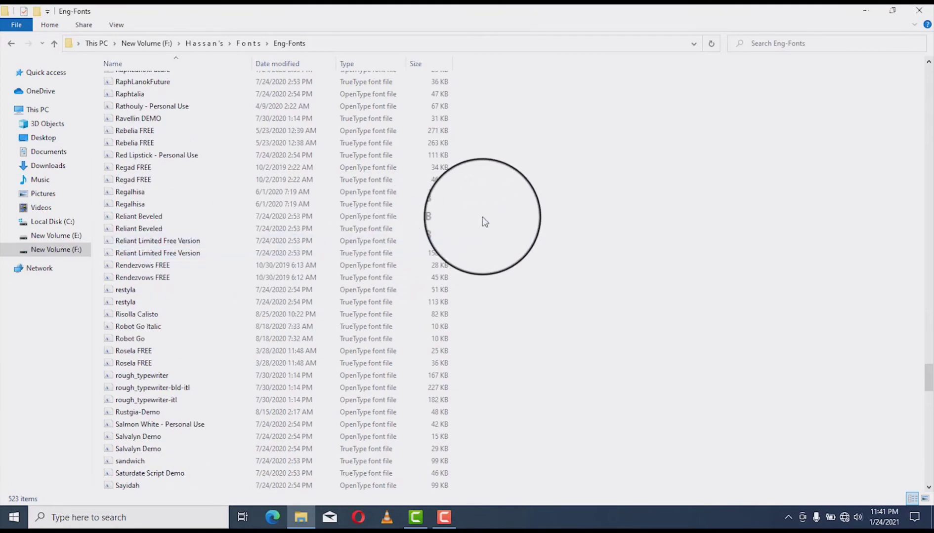
pyautogui.scroll(-18, 485, 222)
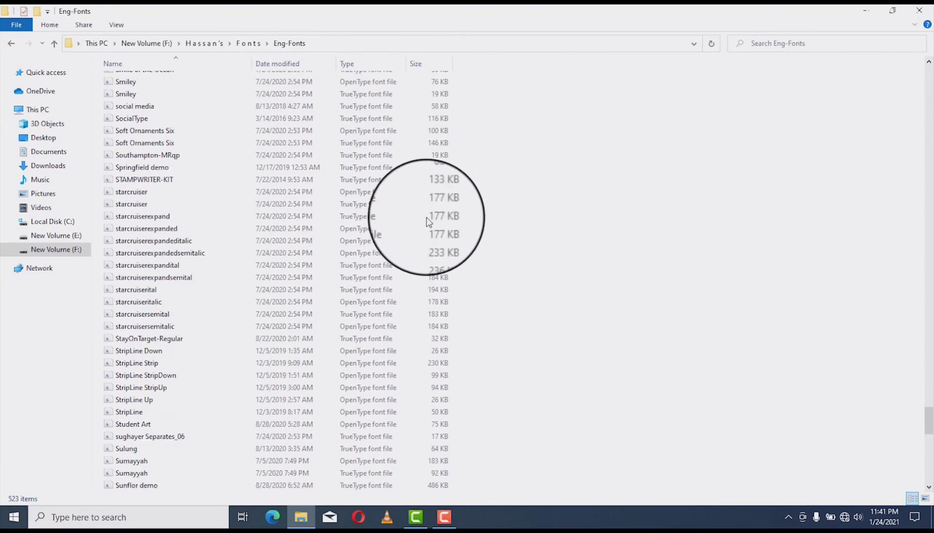
pyautogui.scroll(-10, 428, 221)
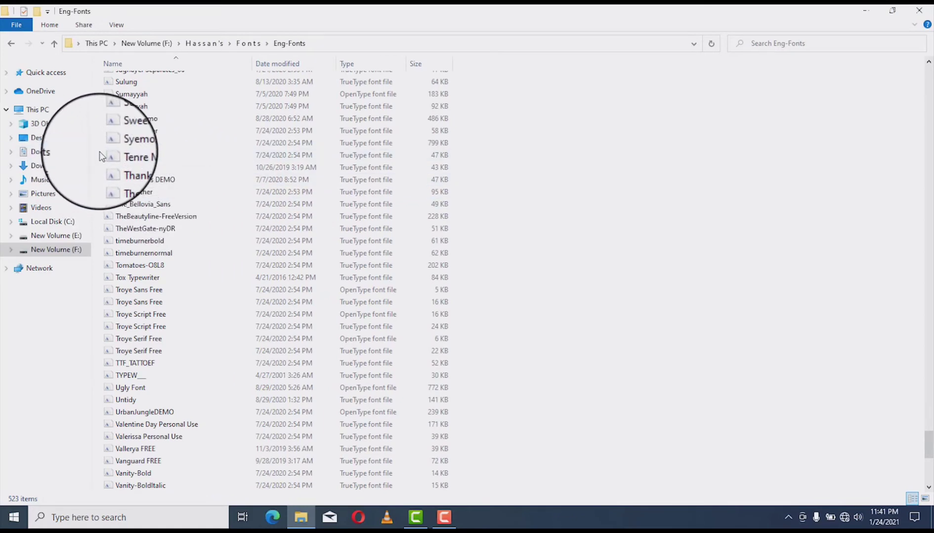
pyautogui.moveTo(101, 156); pyautogui.dragTo(207, 212)
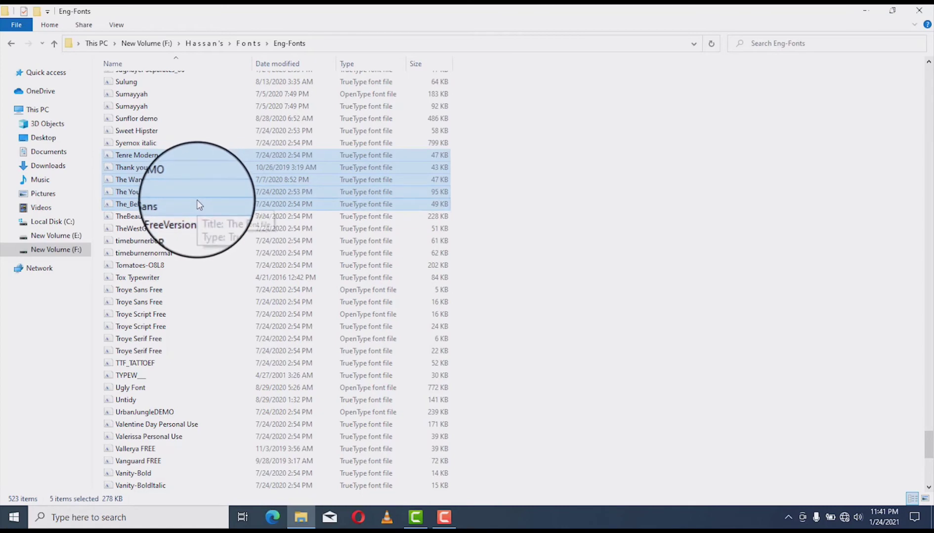
pyautogui.rightClick(197, 200)
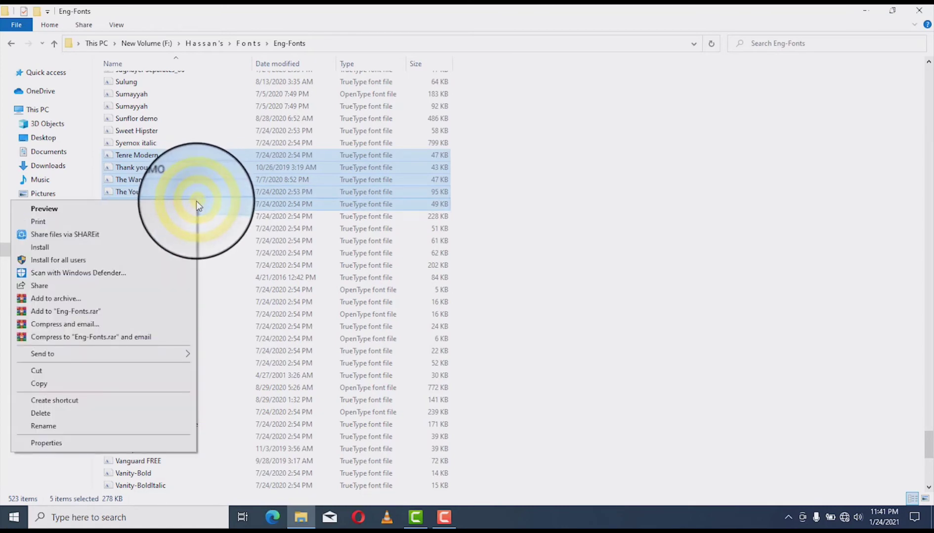
pyautogui.click(95, 248)
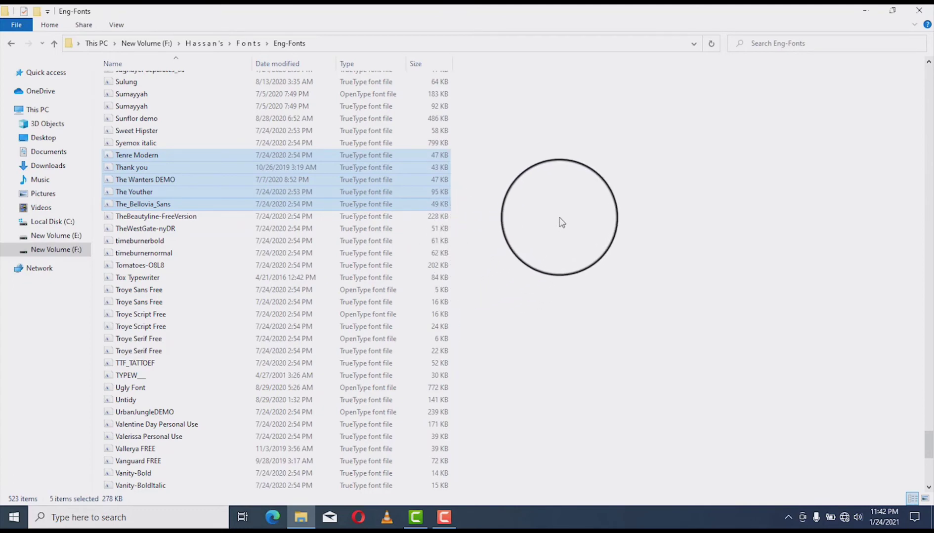
# Step: Refresh the Eng-Fonts folder and close its window
pyautogui.rightClick(561, 222)
pyautogui.click(500, 268)
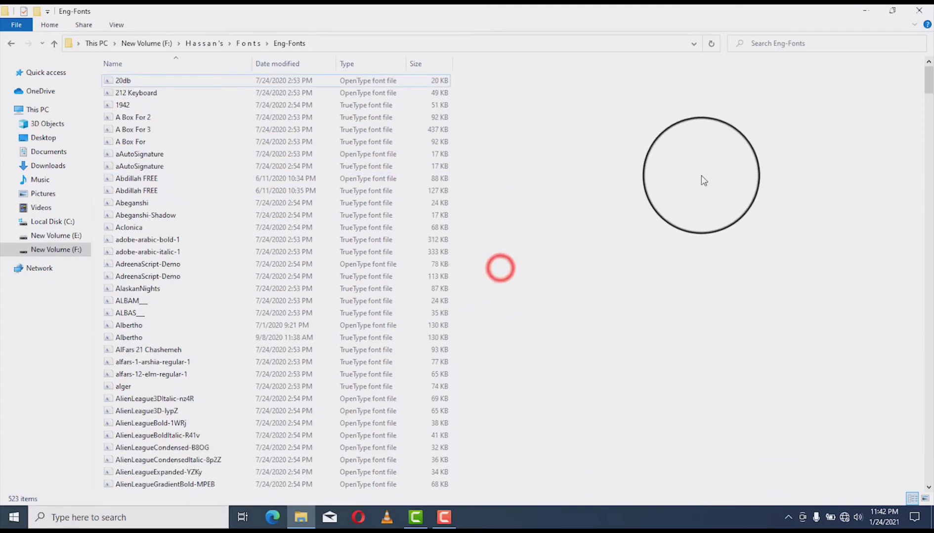
pyautogui.click(922, 10)
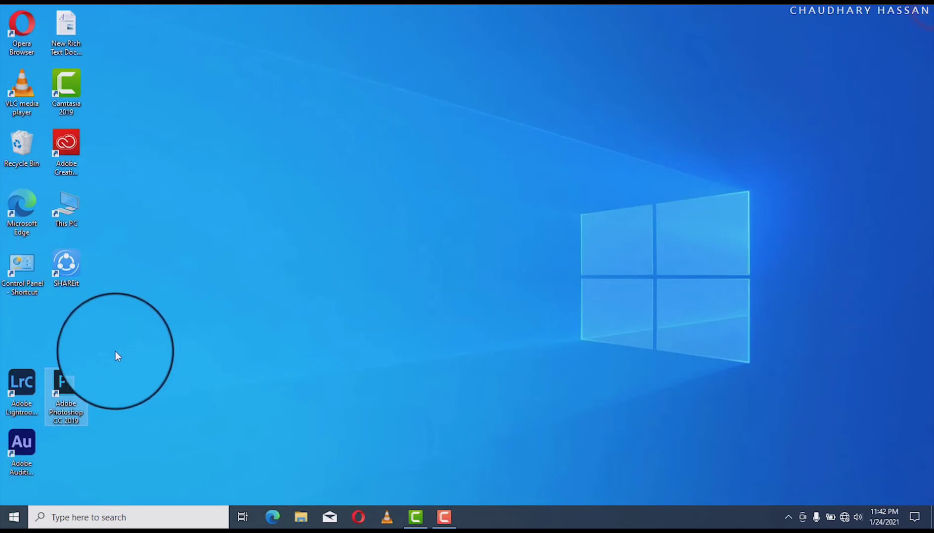
# Step: Launch Adobe Photoshop CC 2019 and create a 9 x 5 inch, 300 ppi RGB document with a white background
pyautogui.doubleClick(68, 380)
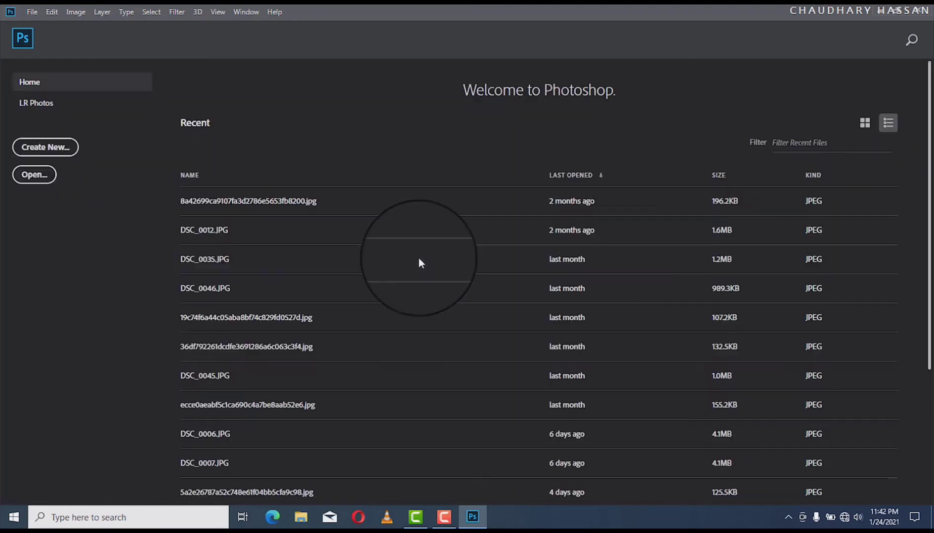
pyautogui.click(34, 147)
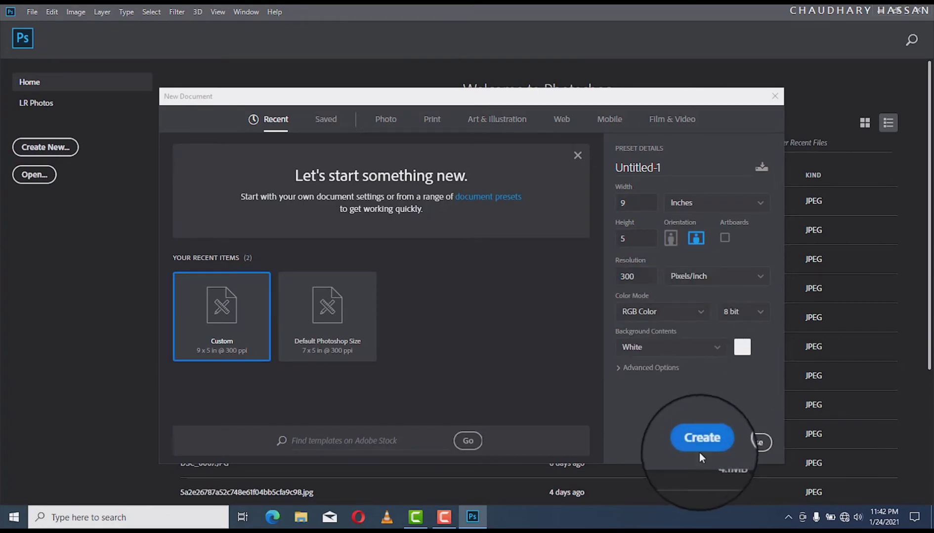
pyautogui.click(701, 443)
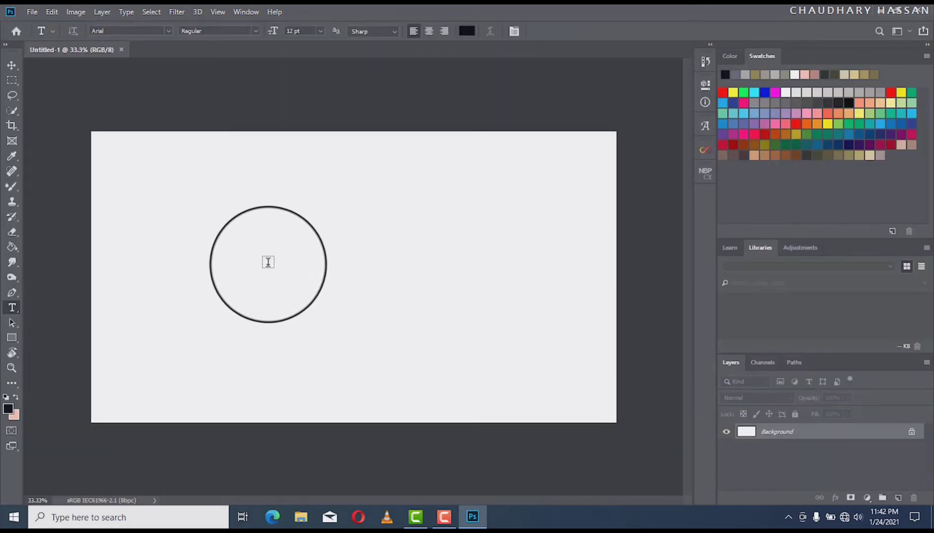
# Step: Add a wide two-line paragraph text box with the Lorem ipsum placeholder text near the middle of the canvas
pyautogui.moveTo(233, 255); pyautogui.dragTo(417, 277)
pyautogui.click(334, 272)
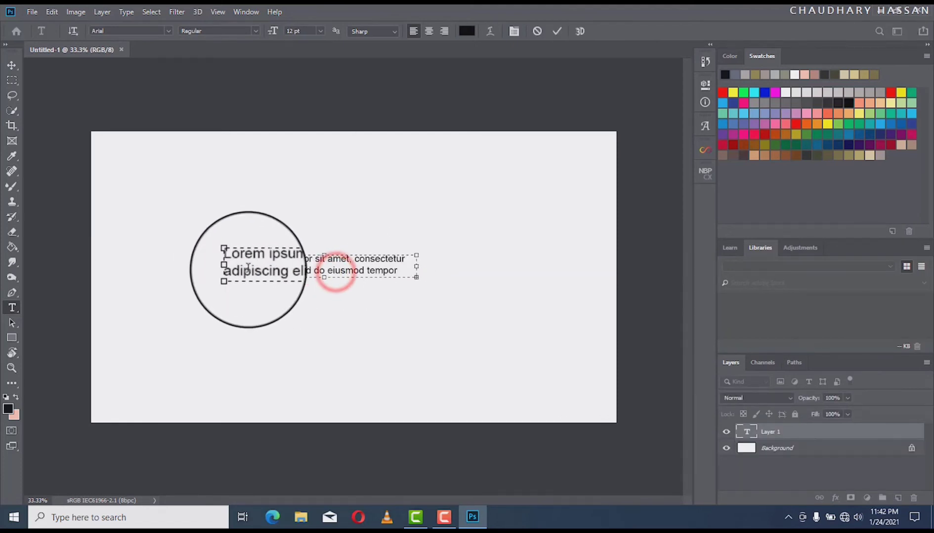
# Step: Set the font of most of the placeholder text, from within "Lorem" to within "tempor", to the newly installed The Youther
pyautogui.moveTo(237, 260); pyautogui.dragTo(368, 271)
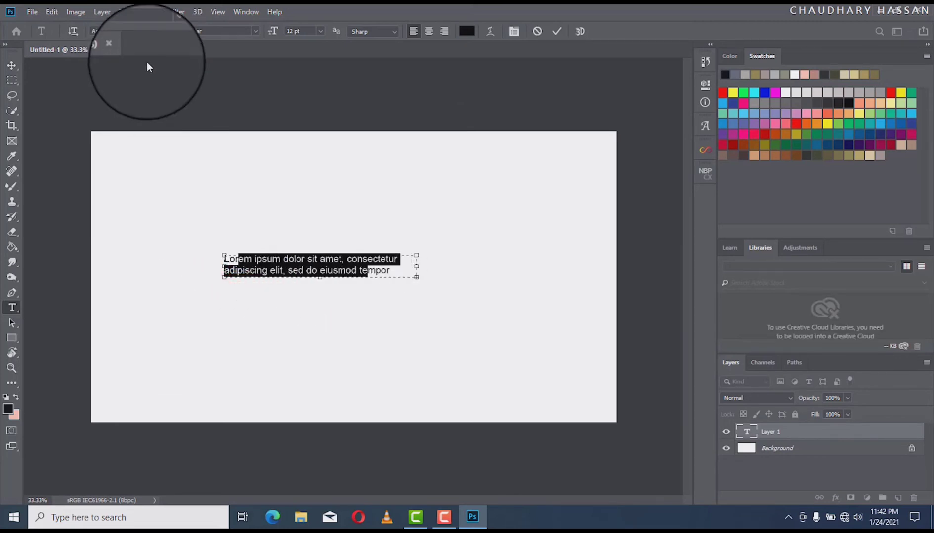
pyautogui.click(165, 28)
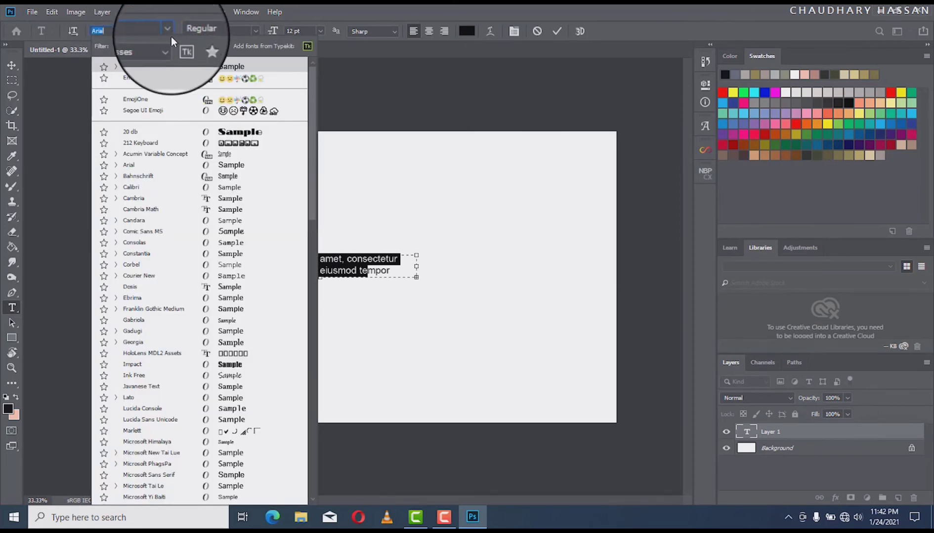
pyautogui.scroll(-7, 174, 173)
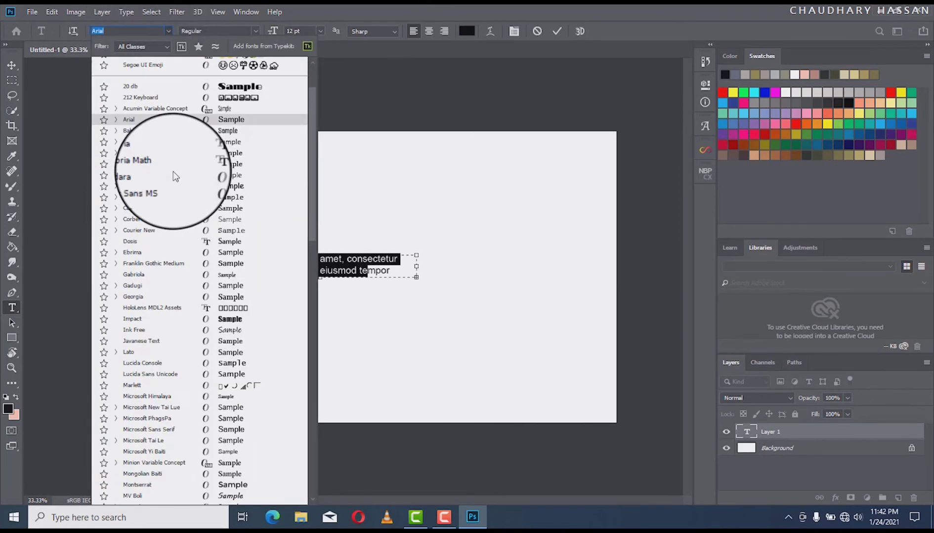
pyautogui.scroll(-8, 174, 180)
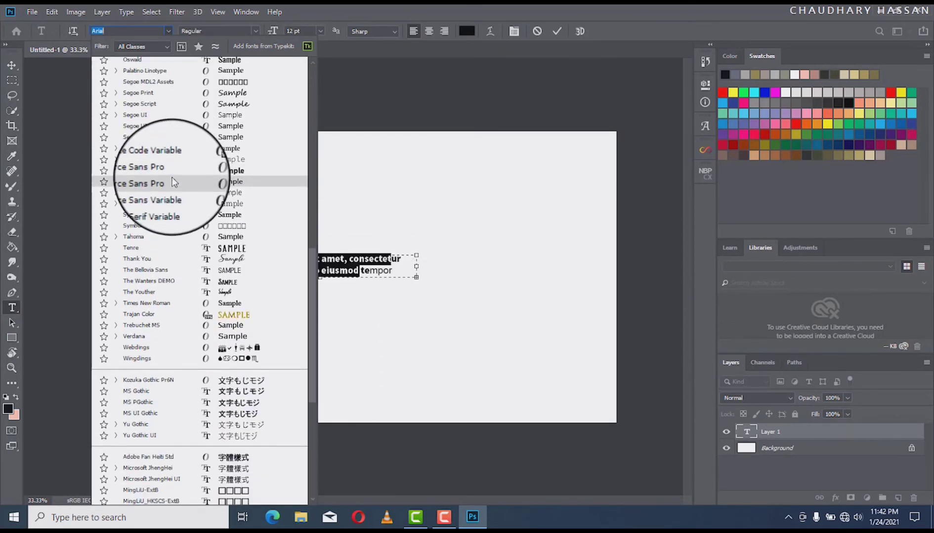
pyautogui.scroll(-3, 172, 182)
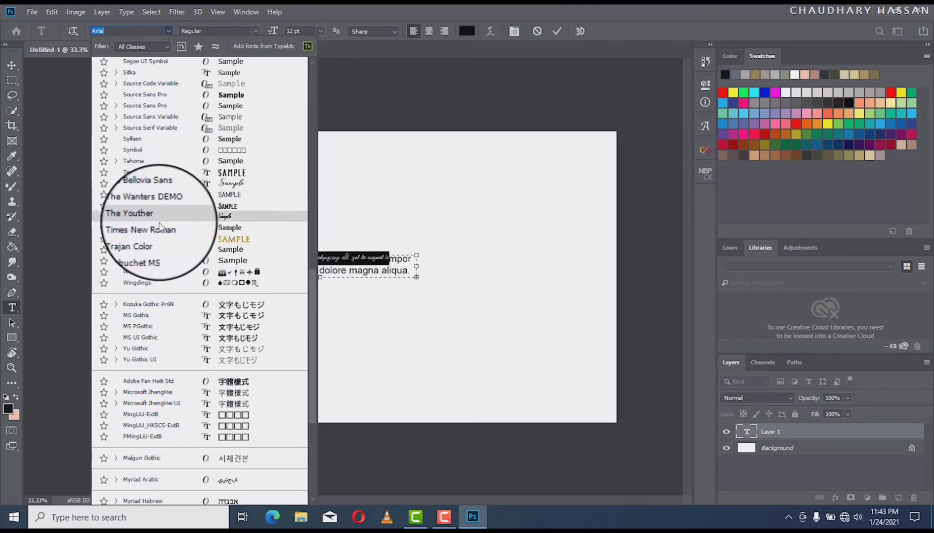
pyautogui.click(162, 214)
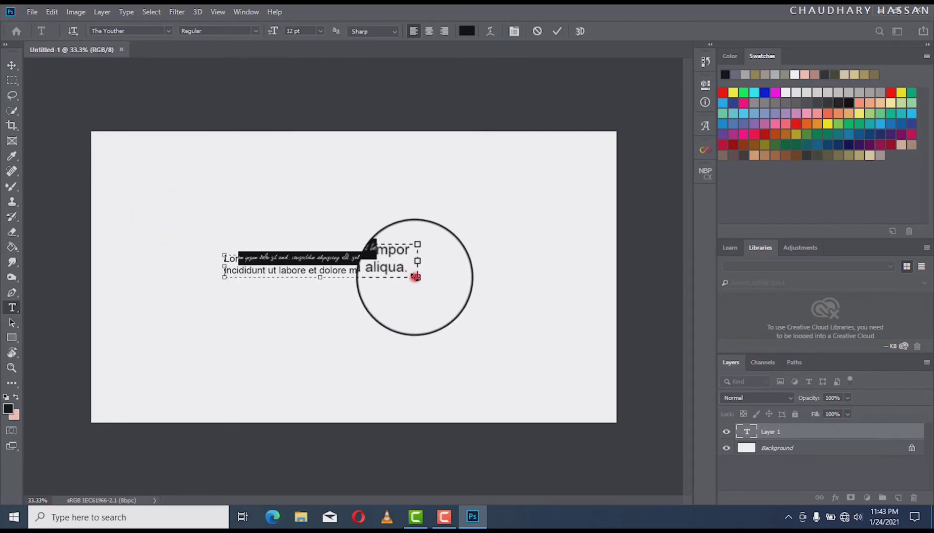
# Step: Enlarge the paragraph text box and replace all of its placeholder text with "Lets Check"
pyautogui.moveTo(416, 277); pyautogui.dragTo(588, 371)
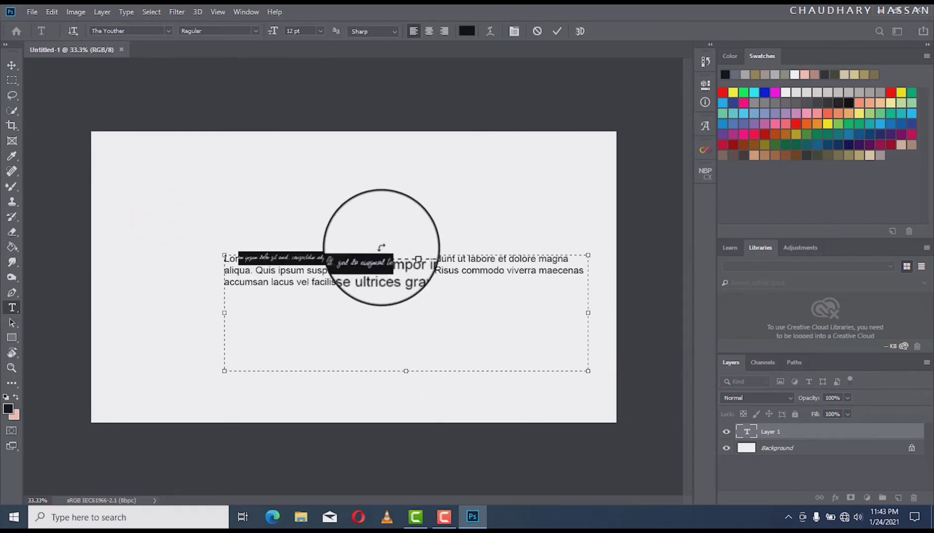
pyautogui.click(355, 271)
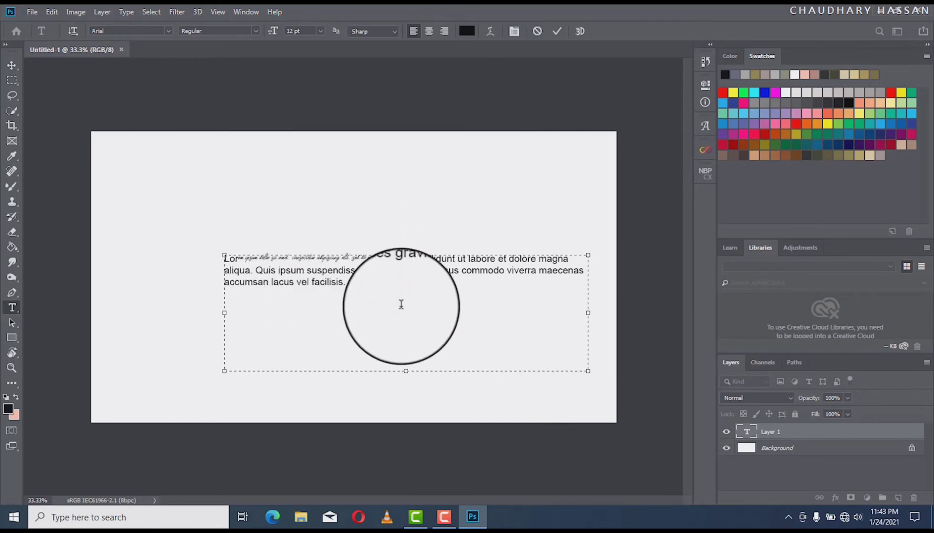
pyautogui.moveTo(366, 287); pyautogui.dragTo(209, 233)
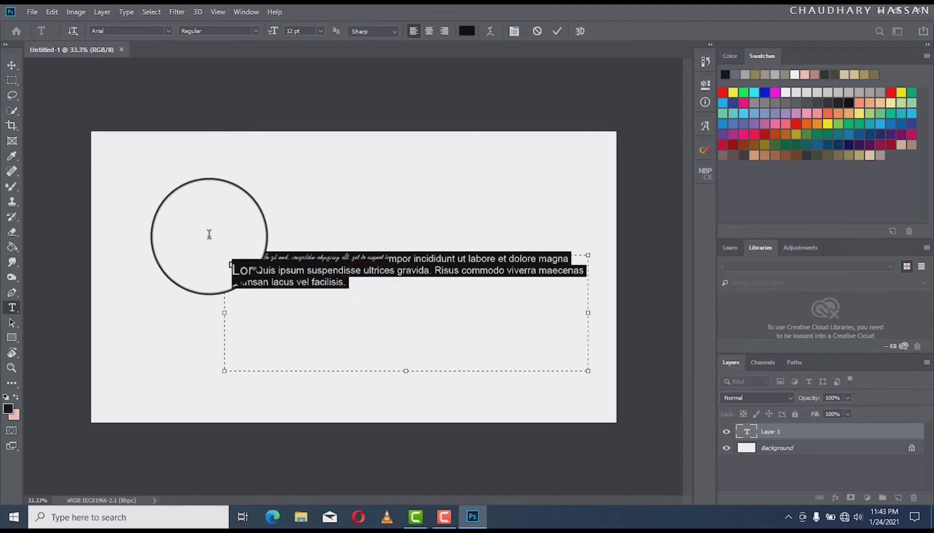
pyautogui.rightClick(348, 285)
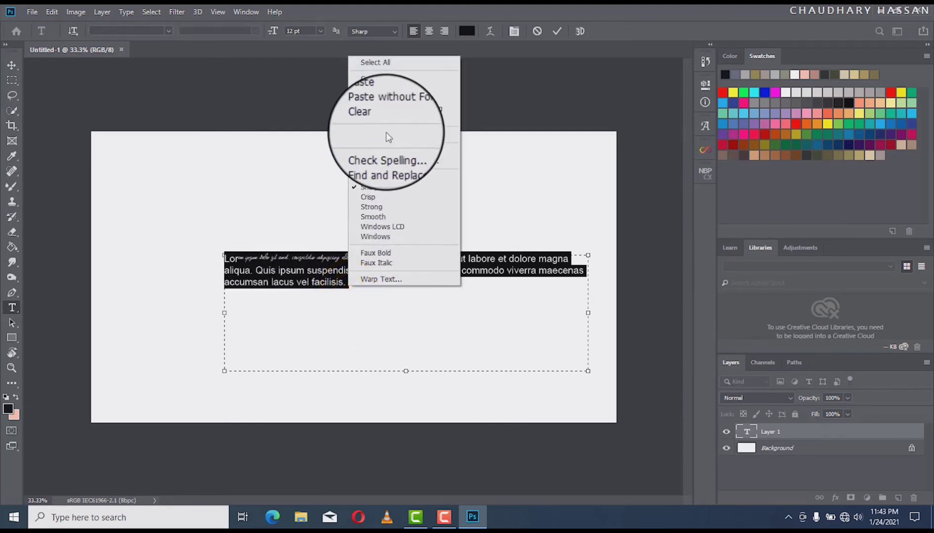
pyautogui.click(375, 79)
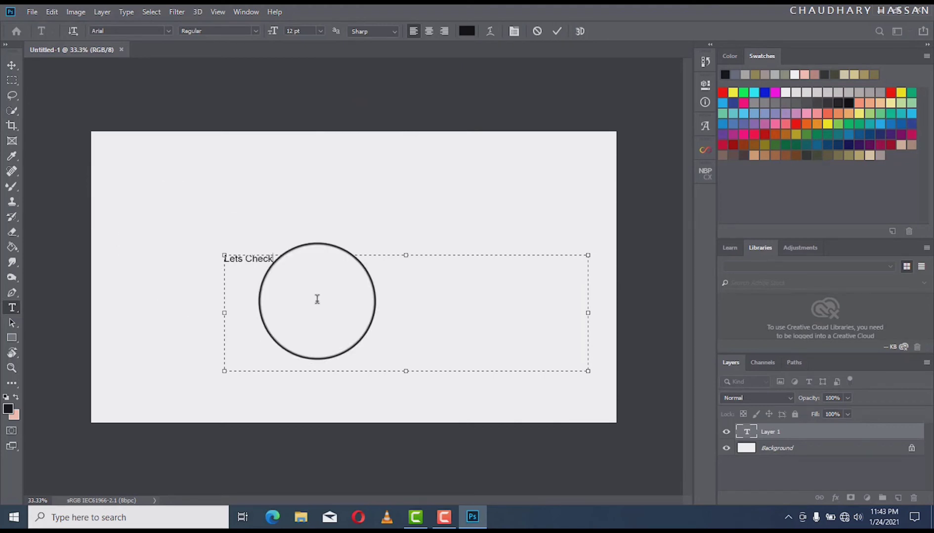
# Step: Shrink the text box to fit around "Lets Check" and scale the box with its text up to 36.88 pt
pyautogui.moveTo(587, 370); pyautogui.dragTo(281, 267)
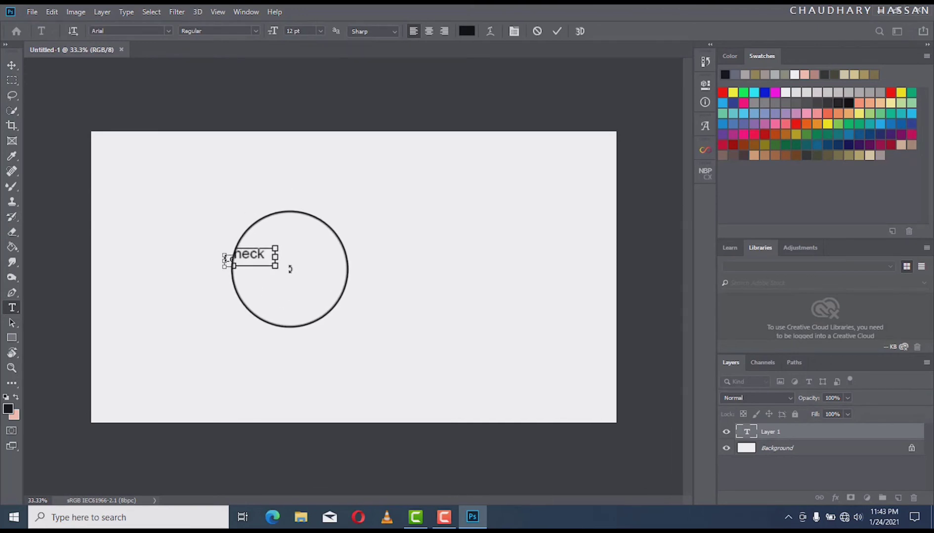
pyautogui.moveTo(280, 266); pyautogui.dragTo(389, 307)
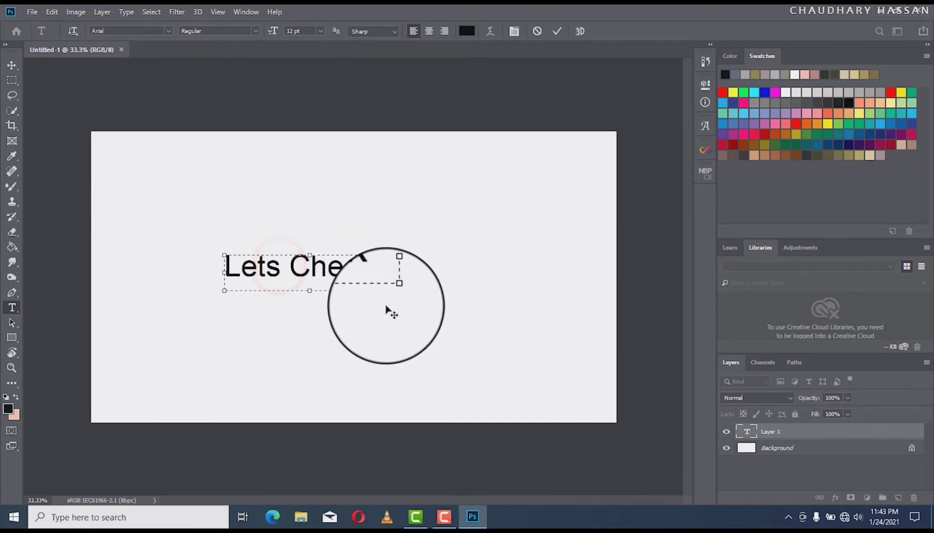
# Step: Try to set the font of the "Lets Check" text to The Wanters DEMO
pyautogui.click(170, 31)
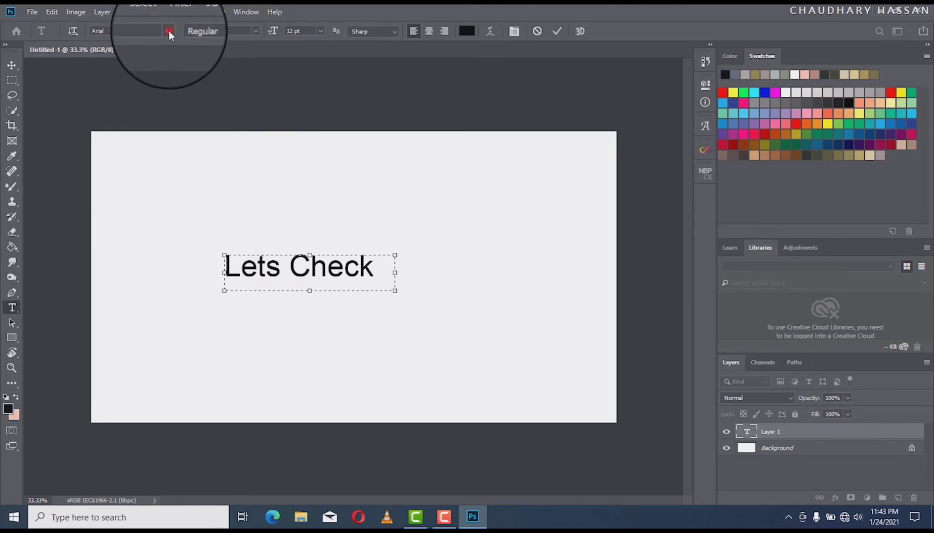
pyautogui.scroll(-10, 189, 247)
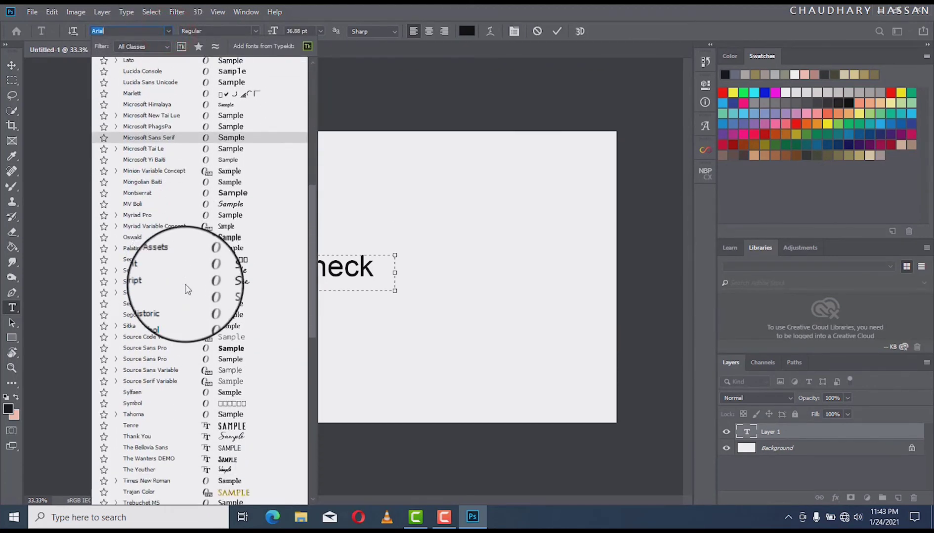
pyautogui.scroll(-7, 187, 290)
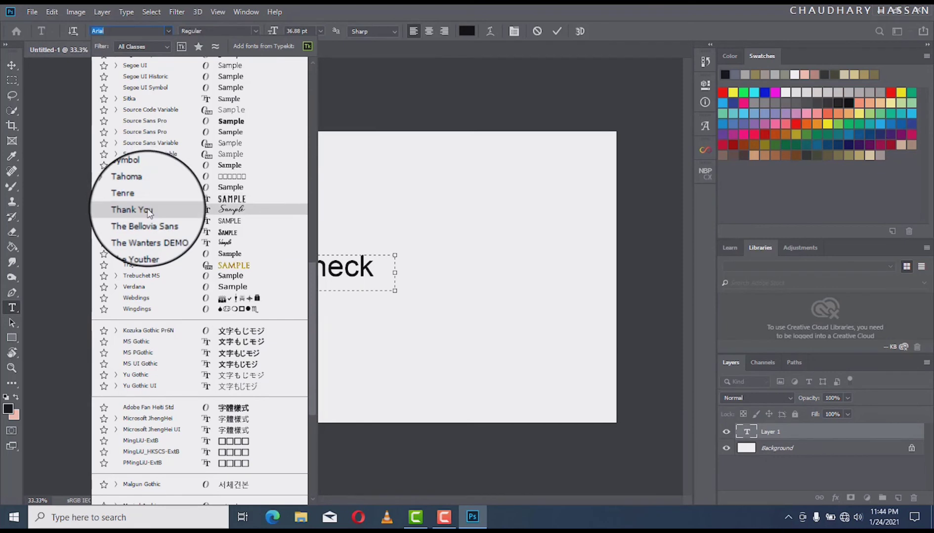
pyautogui.click(371, 267)
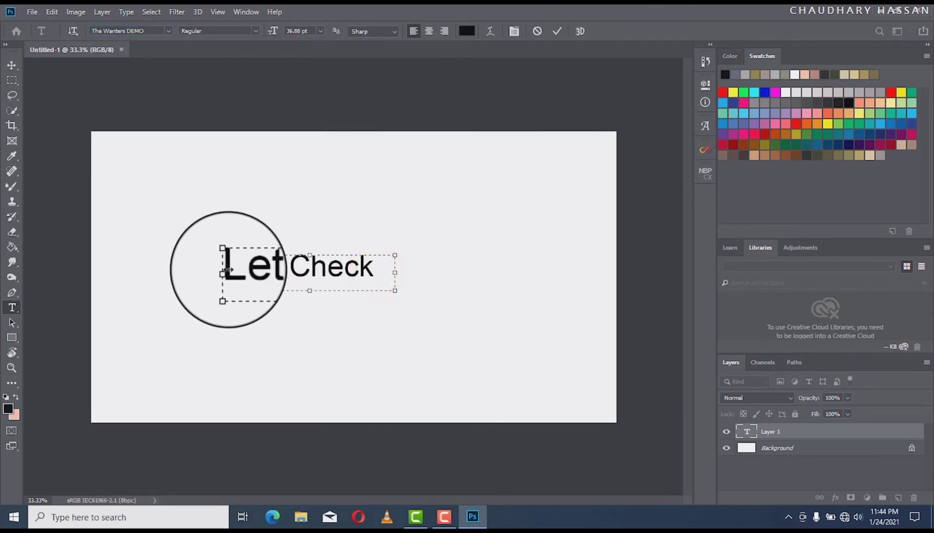
# Step: Set the font of the whole "Lets Check" text to The Youther and commit the text edit
pyautogui.moveTo(230, 267); pyautogui.dragTo(376, 264)
pyautogui.click(168, 31)
pyautogui.scroll(-10, 167, 223)
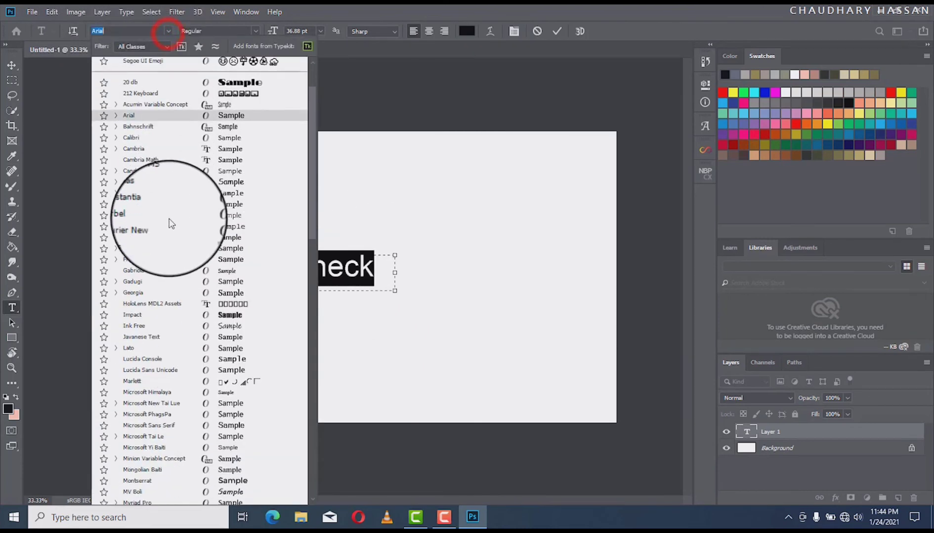
pyautogui.scroll(-15, 166, 247)
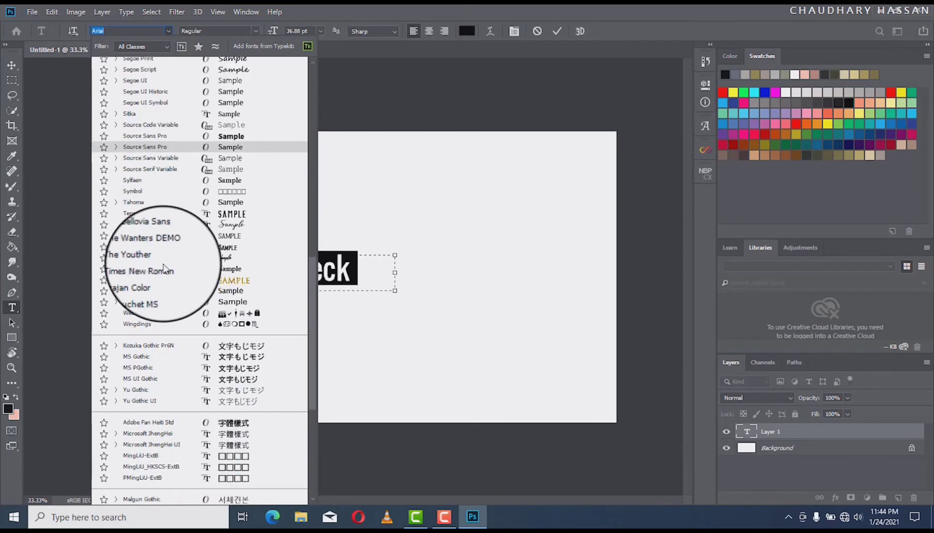
pyautogui.scroll(-3, 163, 268)
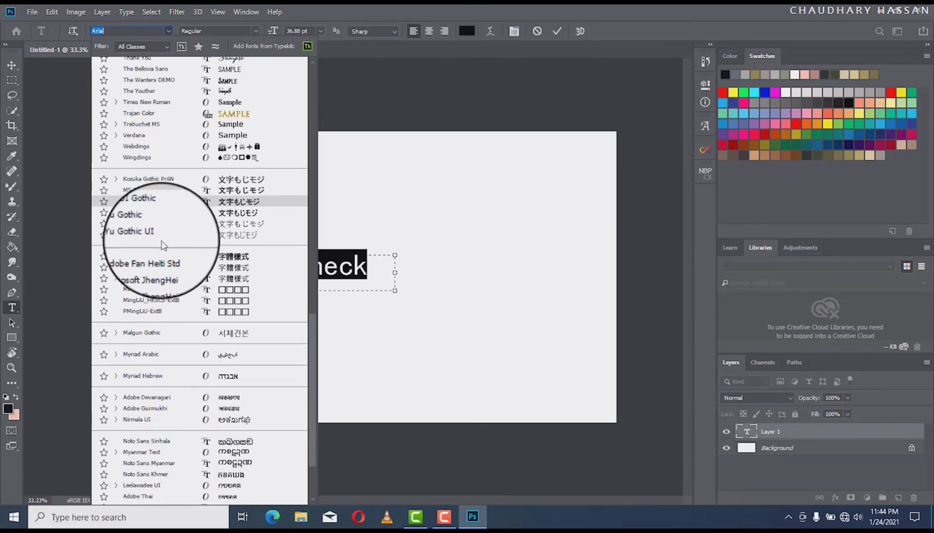
pyautogui.click(139, 98)
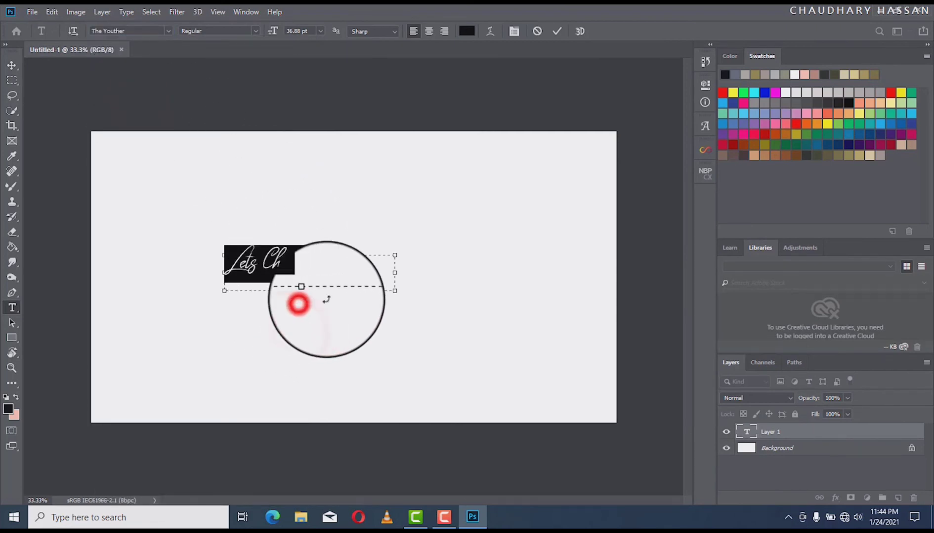
pyautogui.click(840, 431)
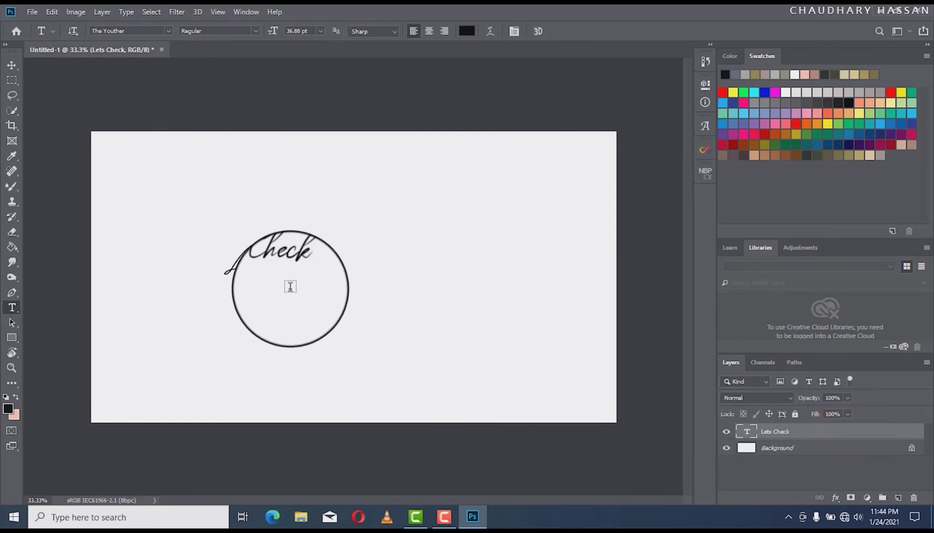
# Step: Scale the "Lets Check" text box with its lettering up to 98.48 pt
pyautogui.click(224, 276)
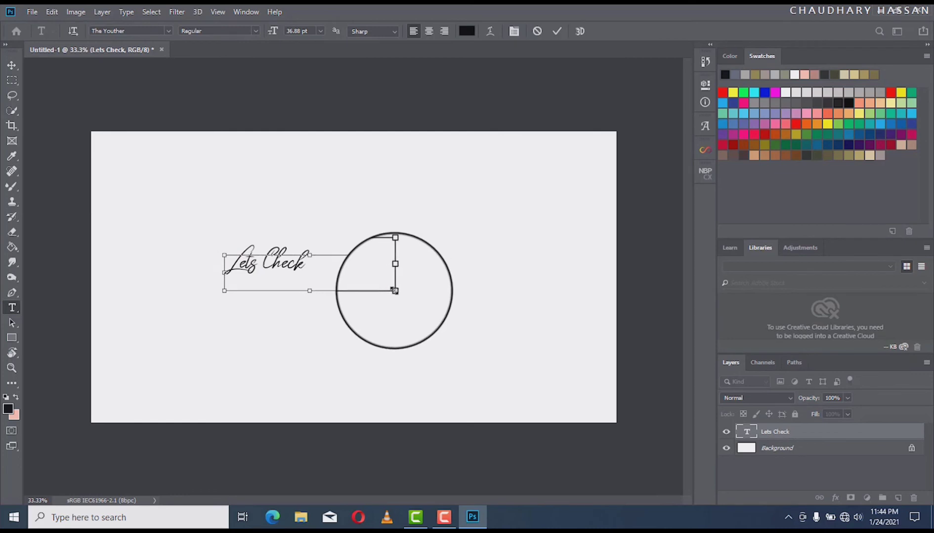
pyautogui.moveTo(394, 291); pyautogui.dragTo(590, 396)
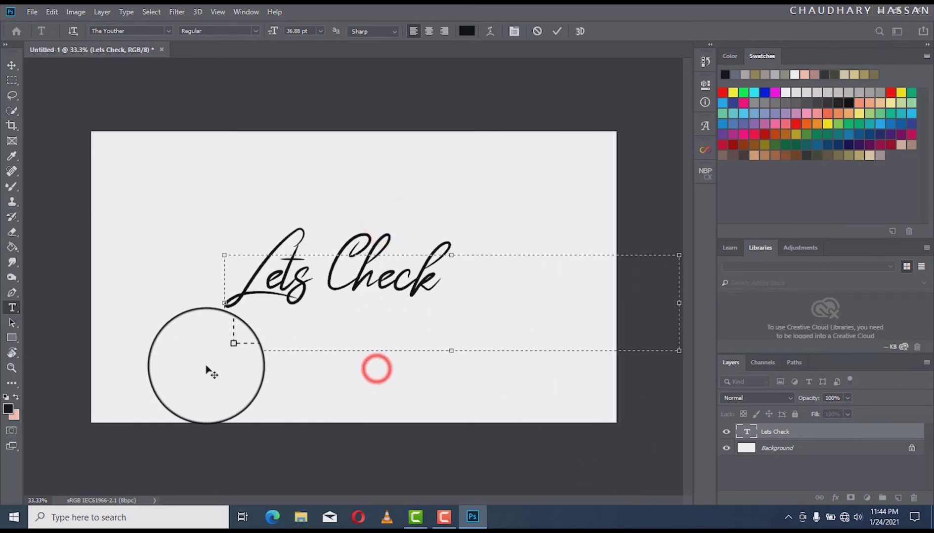
# Step: Examine the script lettering of the enlarged "Lets Check" text up close and from farther out
pyautogui.click(12, 367)
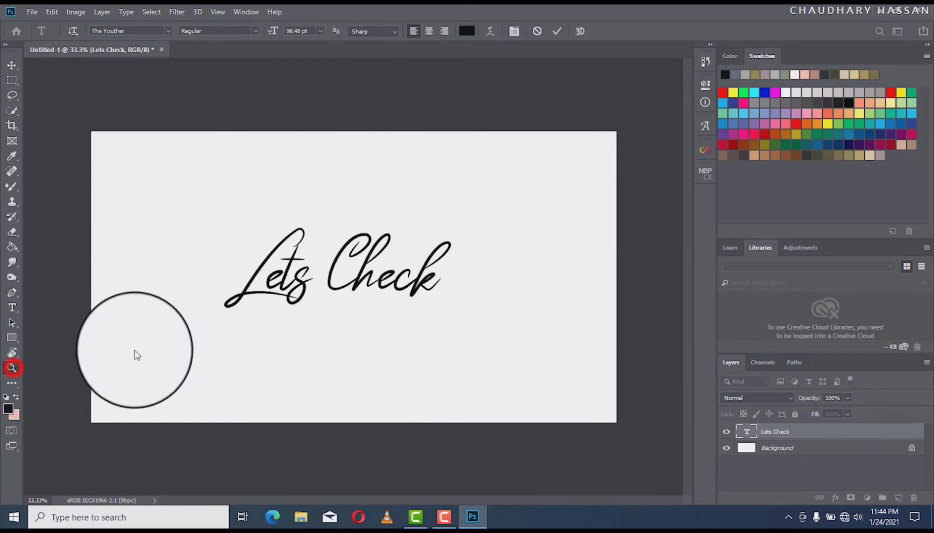
pyautogui.click(314, 309)
pyautogui.moveTo(316, 304); pyautogui.dragTo(249, 268)
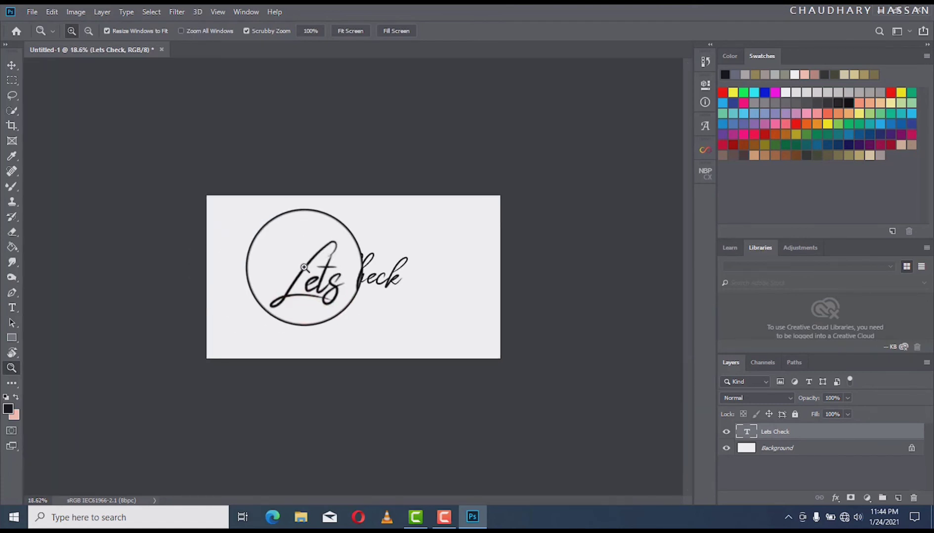
pyautogui.click(292, 328)
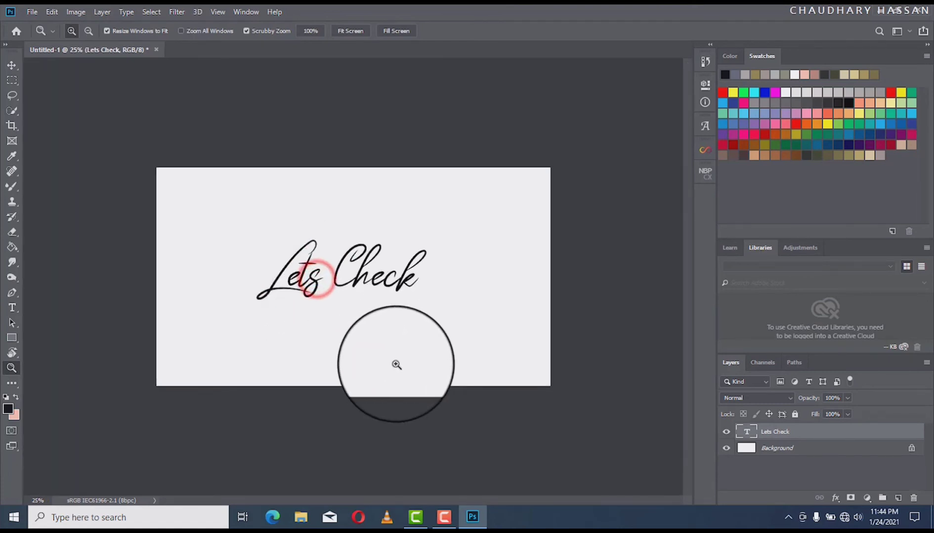
pyautogui.moveTo(365, 296); pyautogui.dragTo(392, 313)
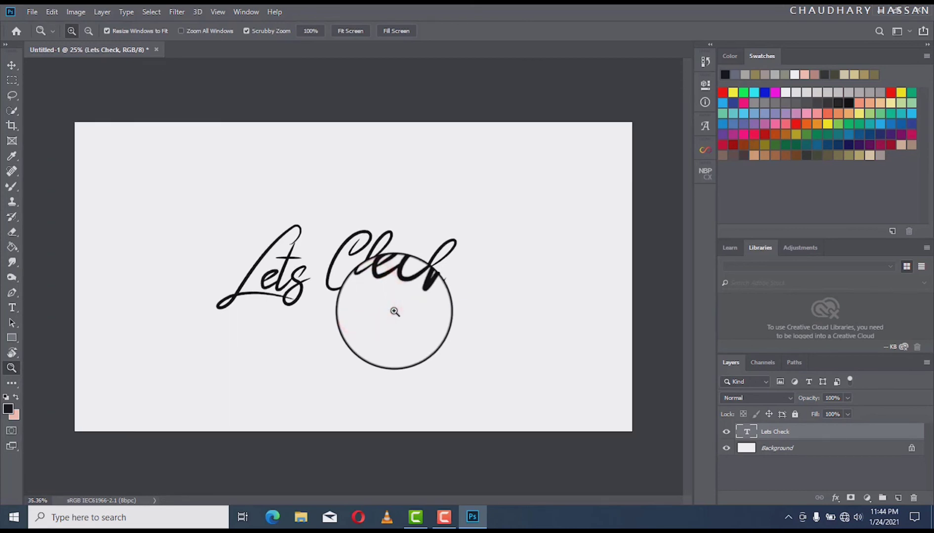
pyautogui.moveTo(290, 258); pyautogui.dragTo(319, 253)
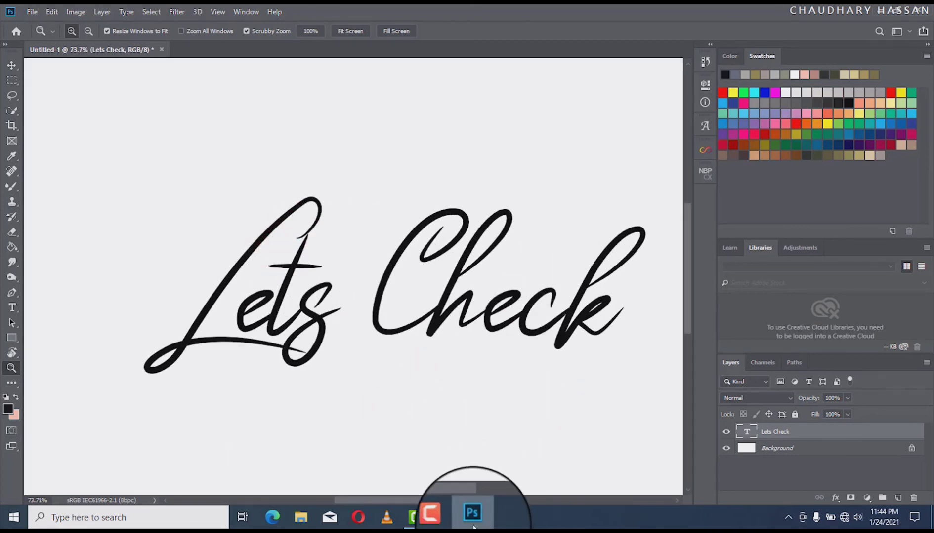
# Step: Close the Untitled-1 document without saving its changes and exit Photoshop
pyautogui.moveTo(473, 524)
pyautogui.moveTo(517, 457)
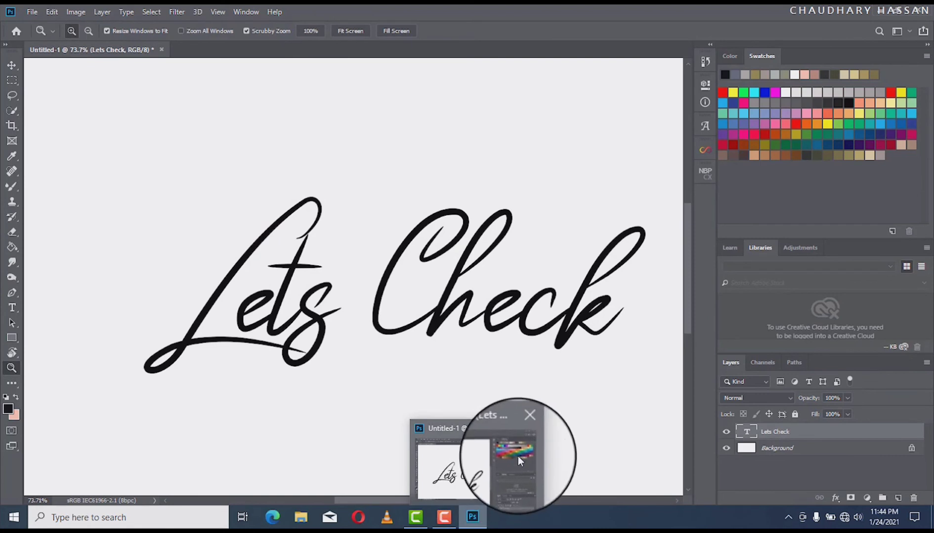
pyautogui.click(525, 429)
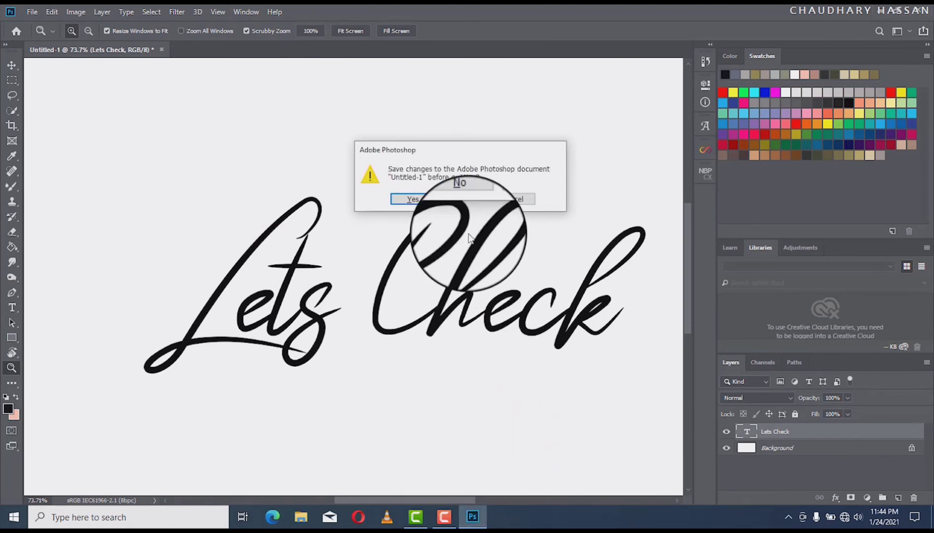
pyautogui.click(476, 196)
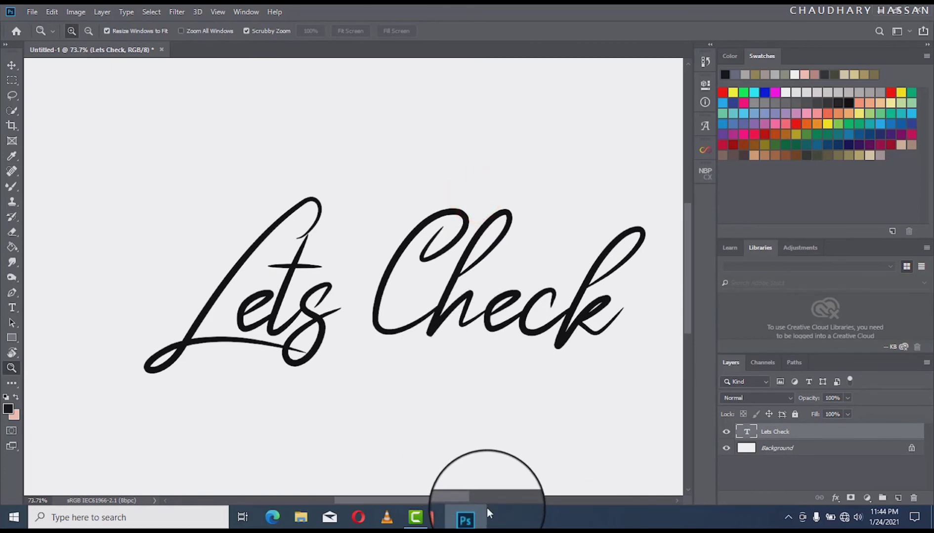
pyautogui.moveTo(480, 522)
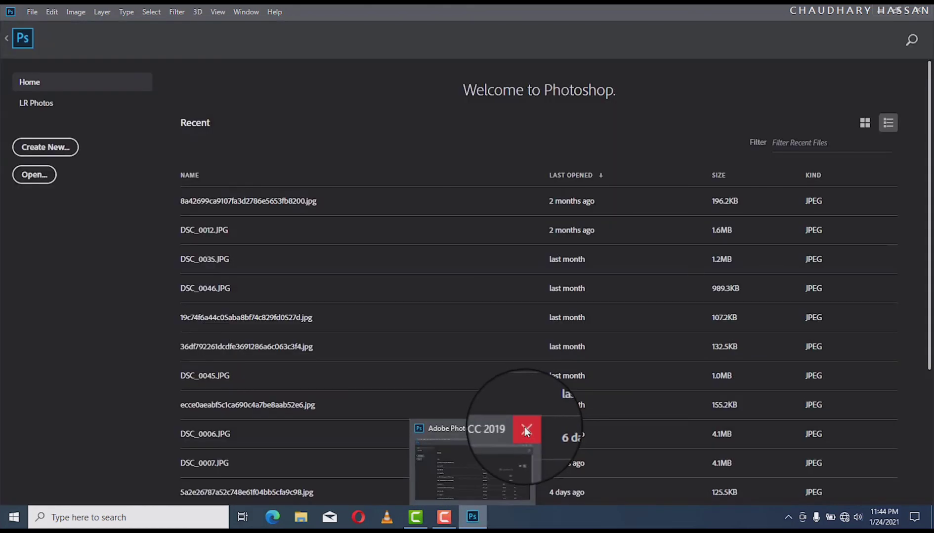
pyautogui.click(525, 427)
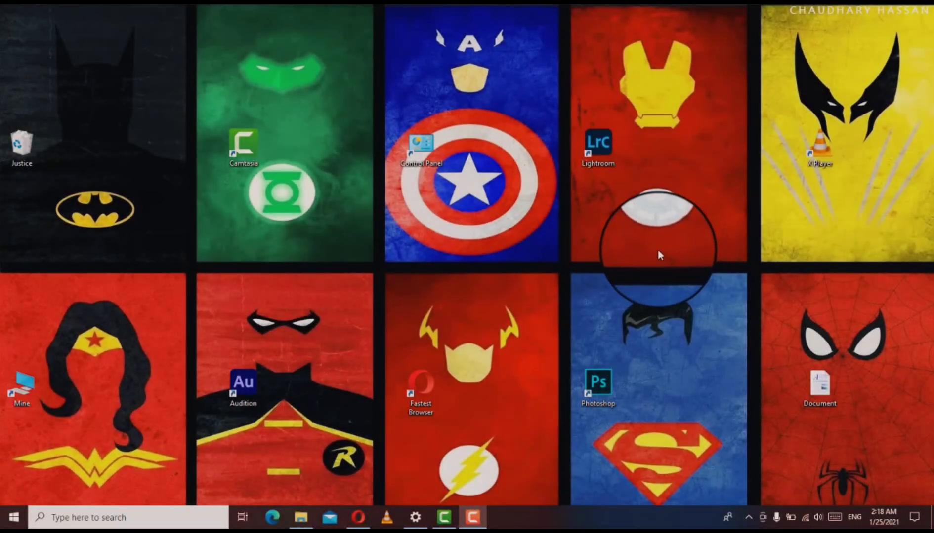
pyautogui.rightClick(655, 249)
pyautogui.click(589, 280)
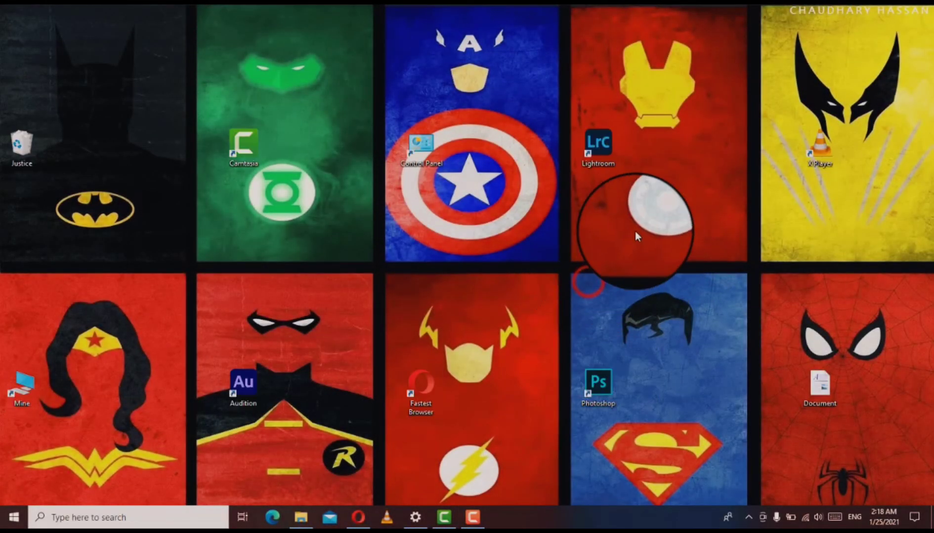
pyautogui.click(594, 267)
pyautogui.click(630, 236)
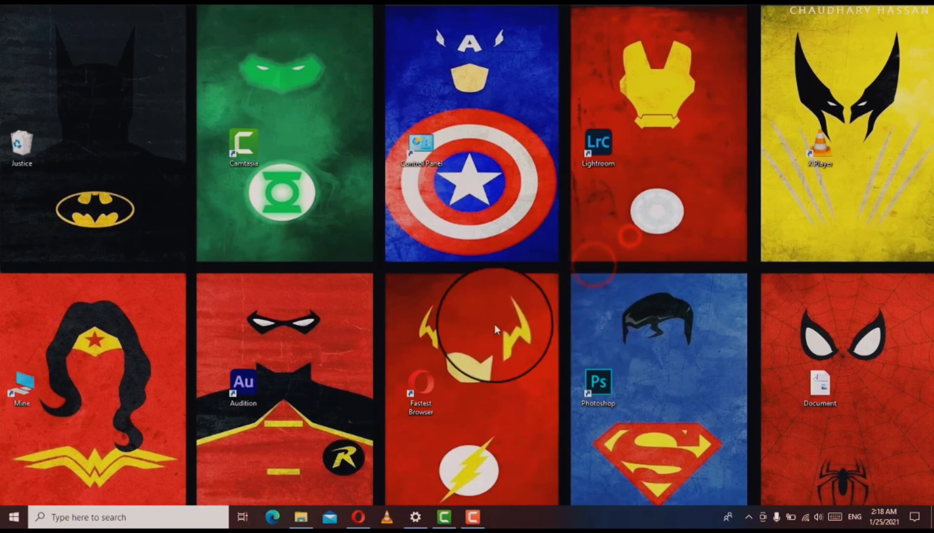
# Step: Switch to the Opera browser and open the dafont.com website
pyautogui.click(358, 517)
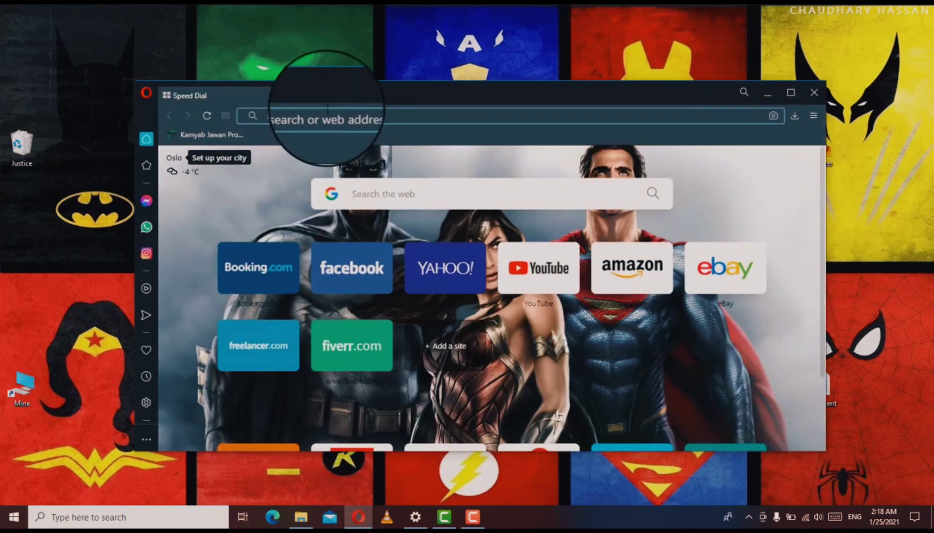
pyautogui.click(334, 117)
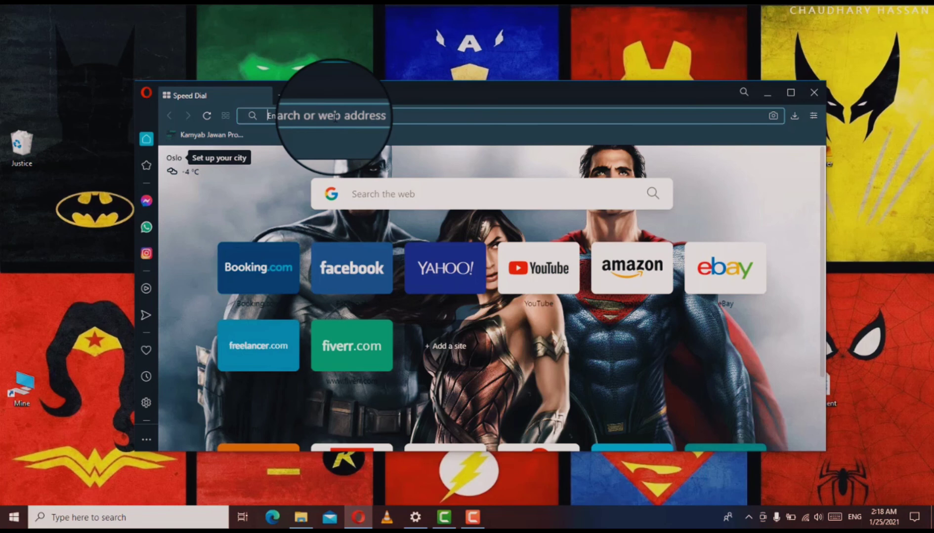
pyautogui.write('d')
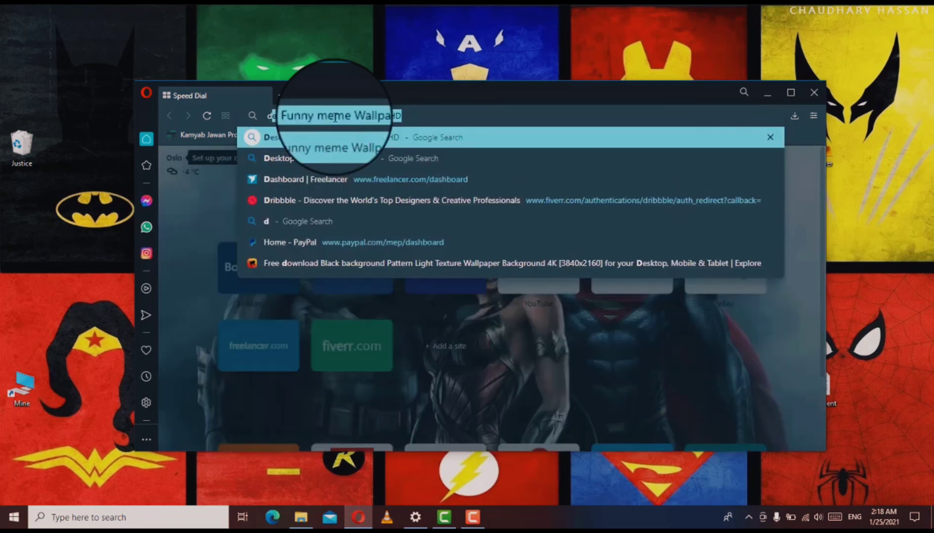
pyautogui.write('afon')
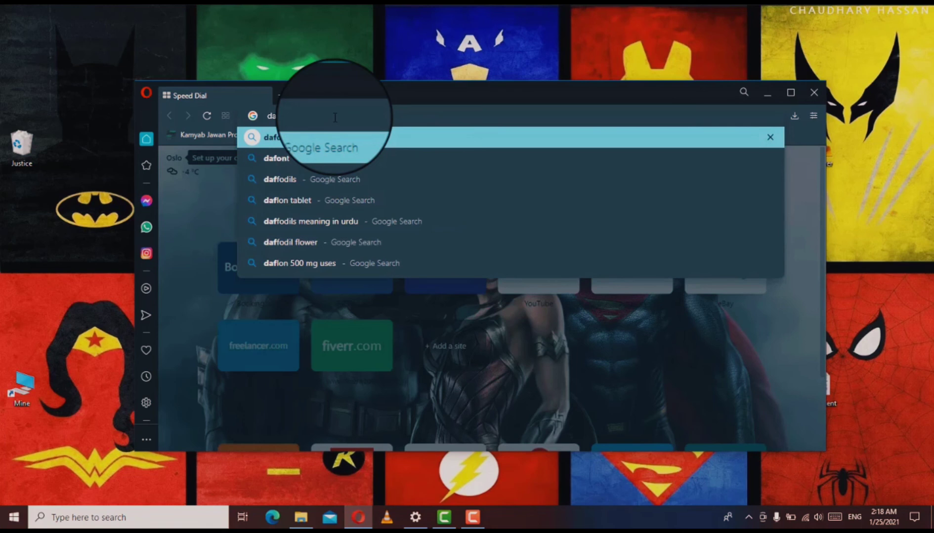
pyautogui.write('t.c')
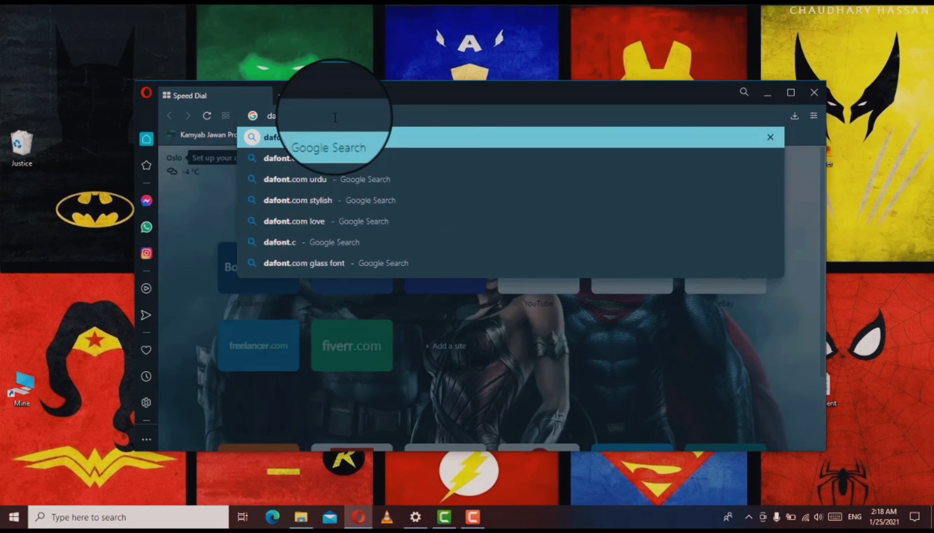
pyautogui.write('om')
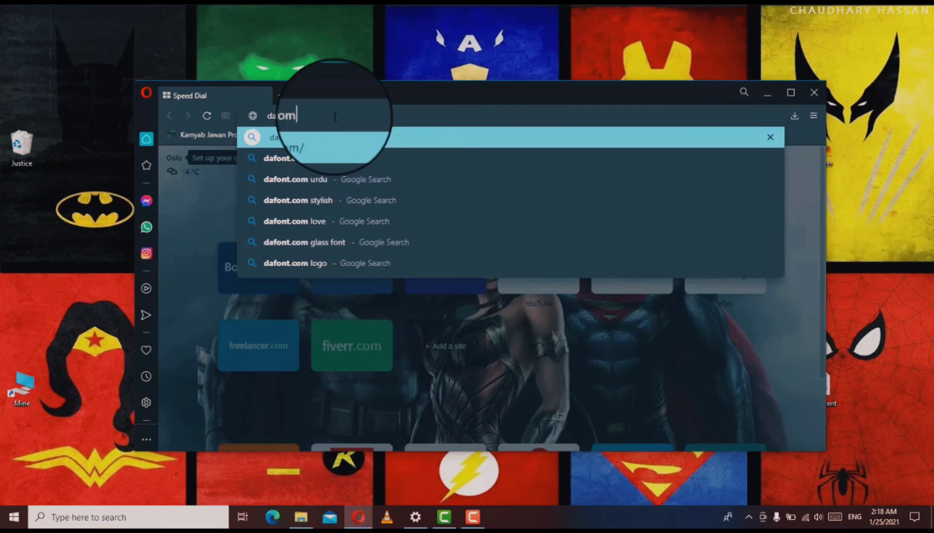
pyautogui.press('Return')
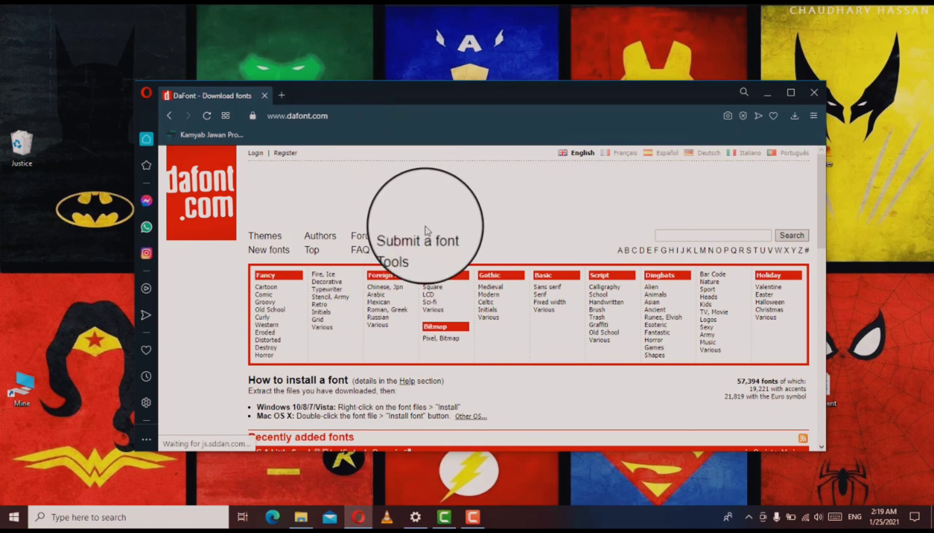
# Step: Download the Nathalia calligraphy font from the recently added fonts on DaFont and close the browser
pyautogui.scroll(-5, 423, 234)
pyautogui.scroll(-5, 424, 234)
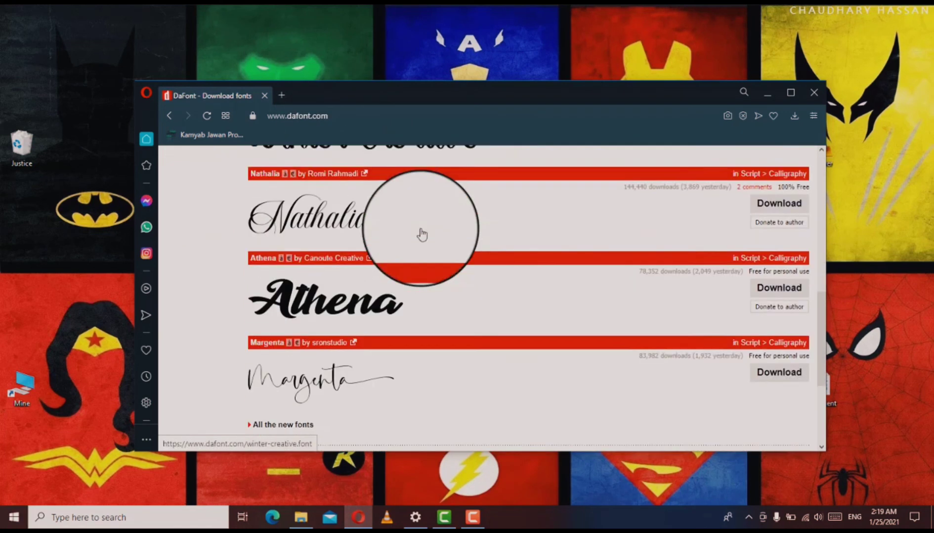
pyautogui.click(789, 186)
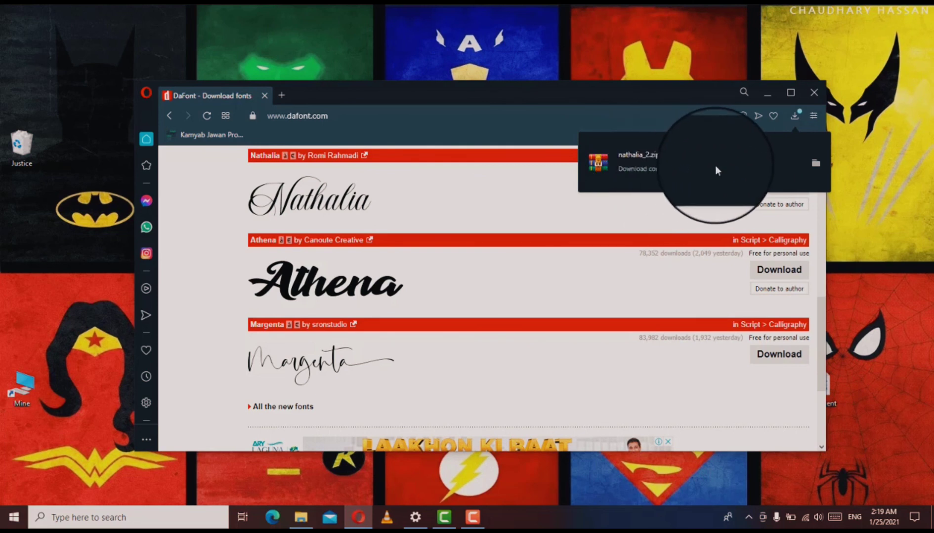
pyautogui.click(811, 96)
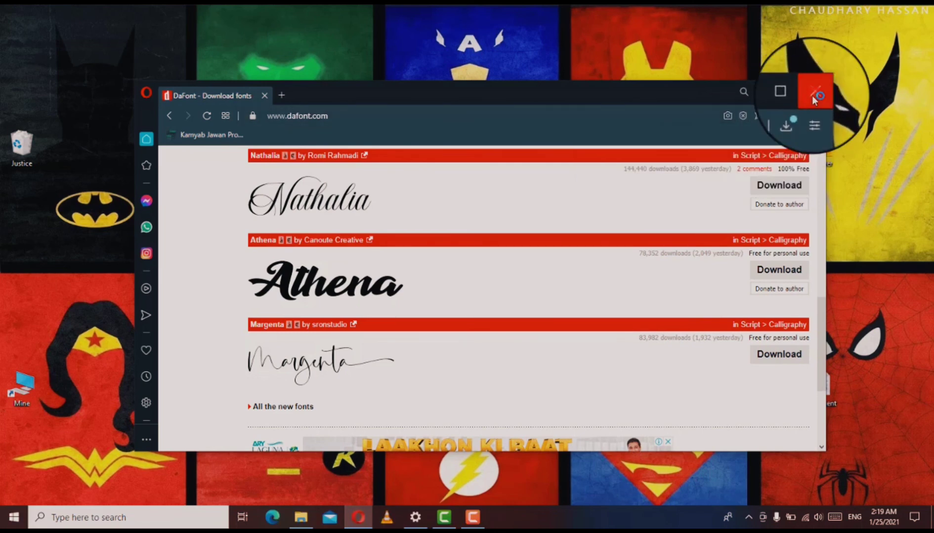
pyautogui.click(812, 95)
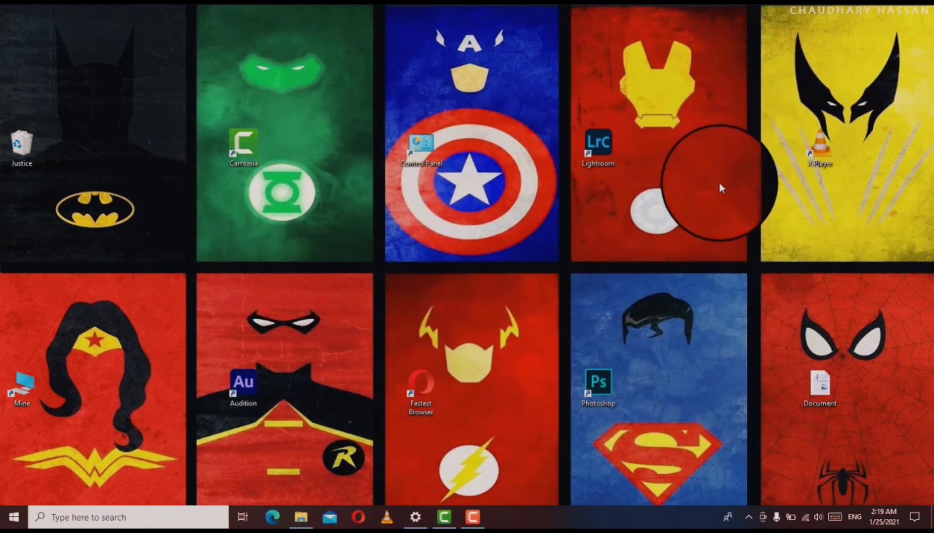
# Step: Refresh the Windows desktop
pyautogui.rightClick(587, 194)
pyautogui.click(627, 218)
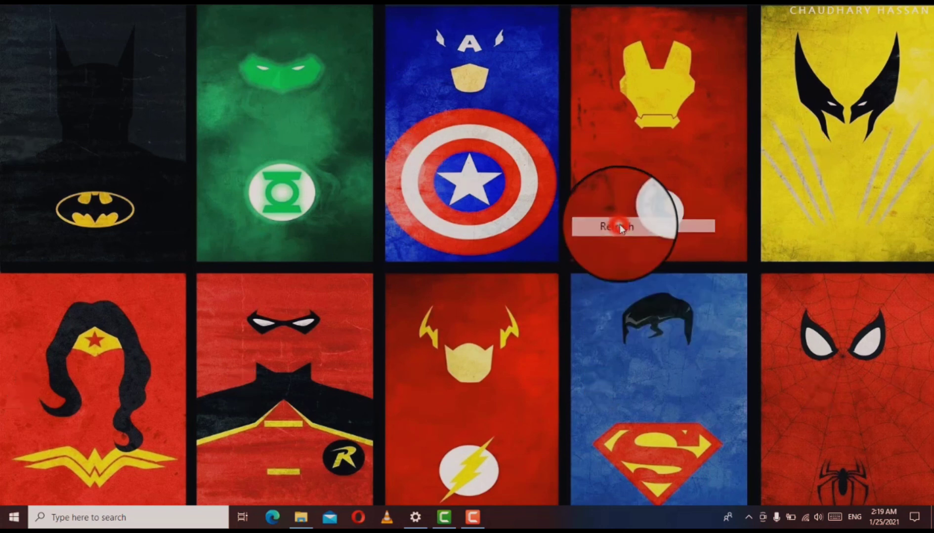
pyautogui.rightClick(501, 200)
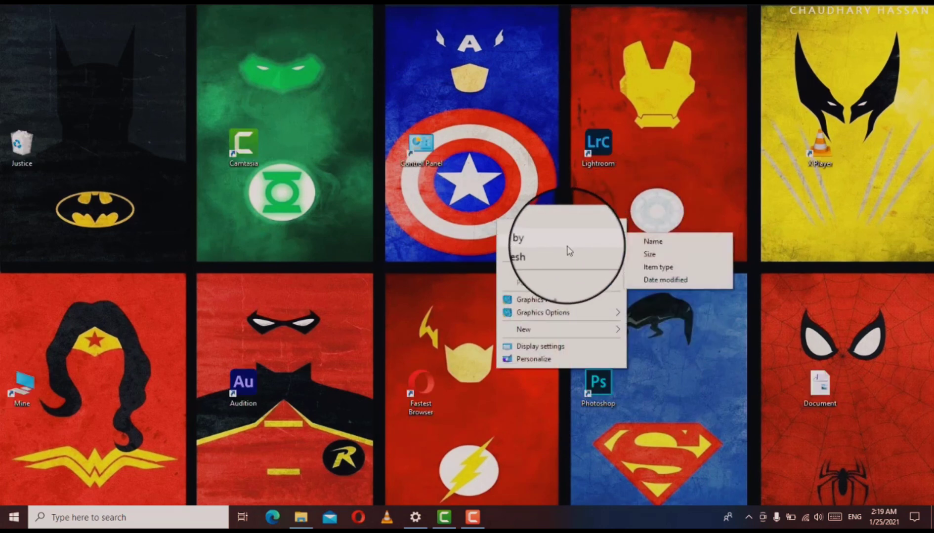
pyautogui.click(567, 251)
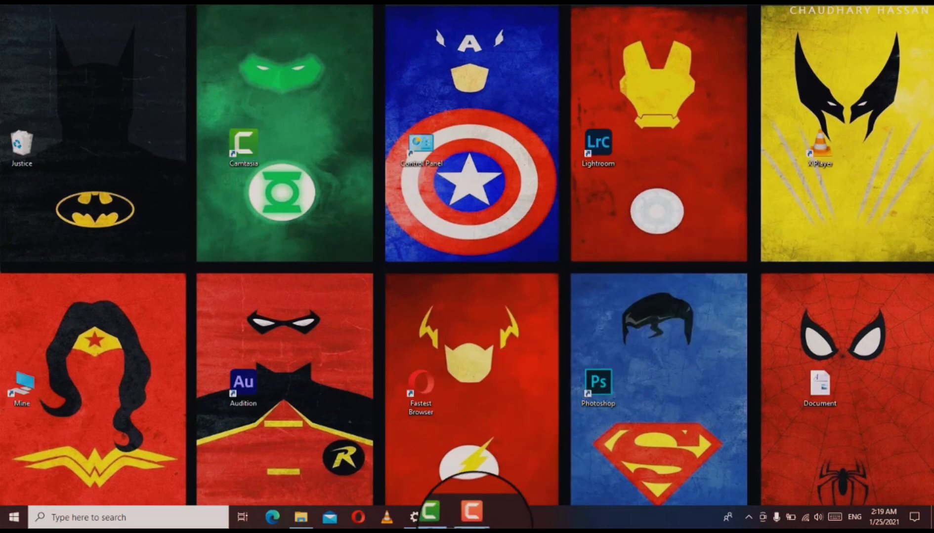